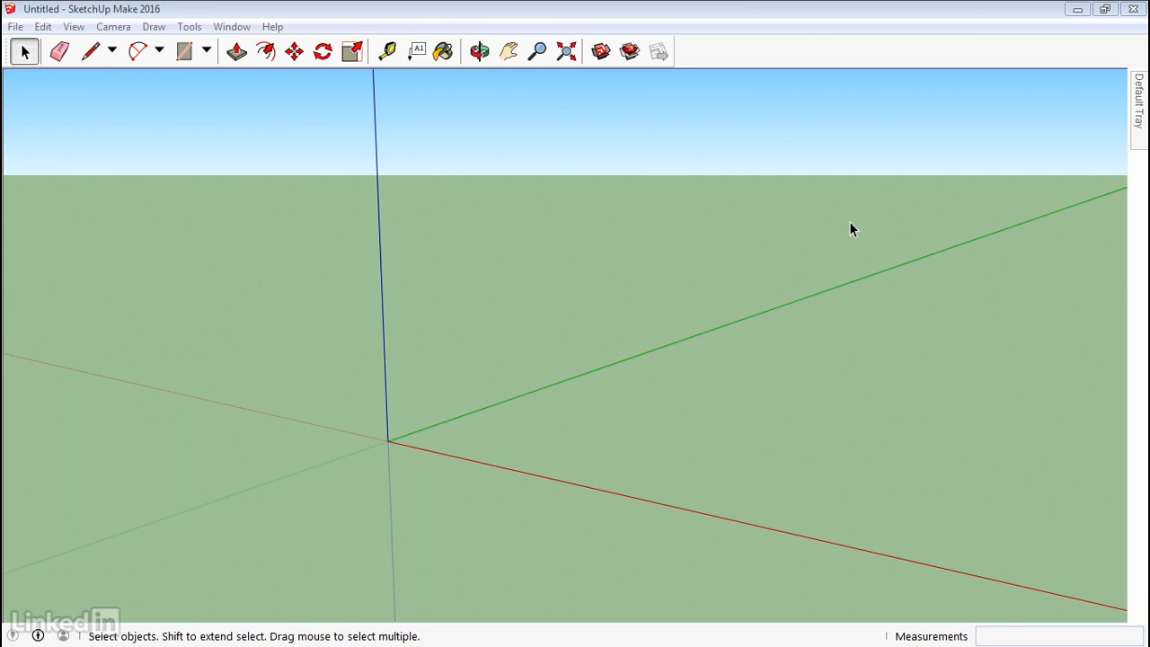
Activate the Freehand tool via Draw > Lines and confirm it in the line tool dropdown.
left_click(150, 28)
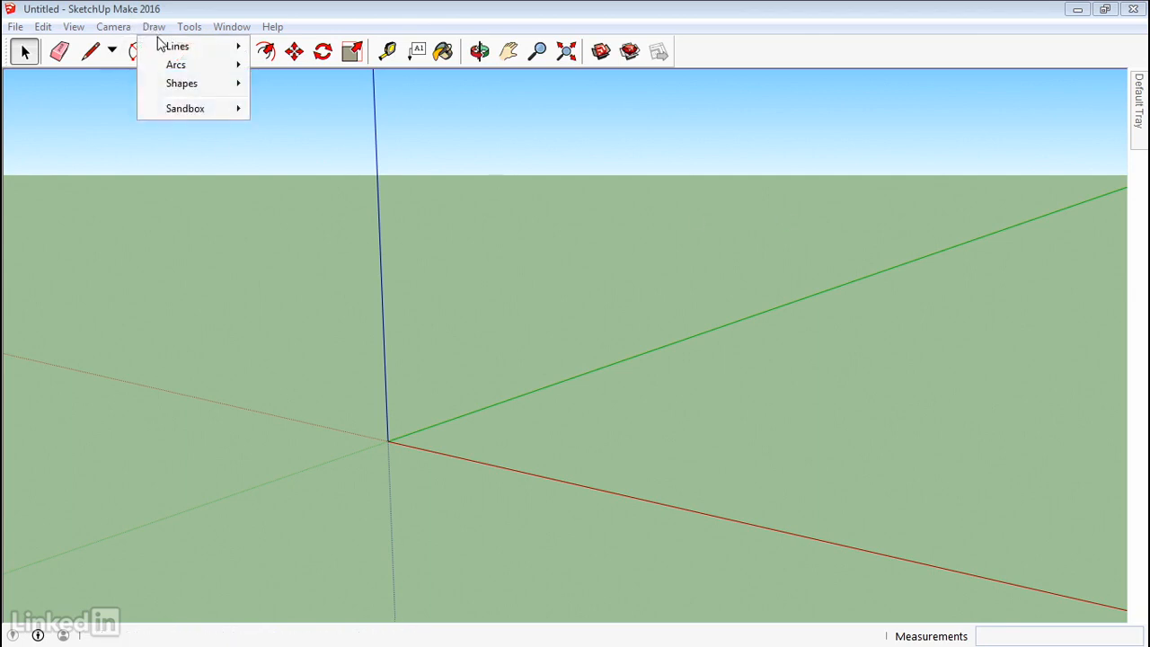
mouse_move(162, 47)
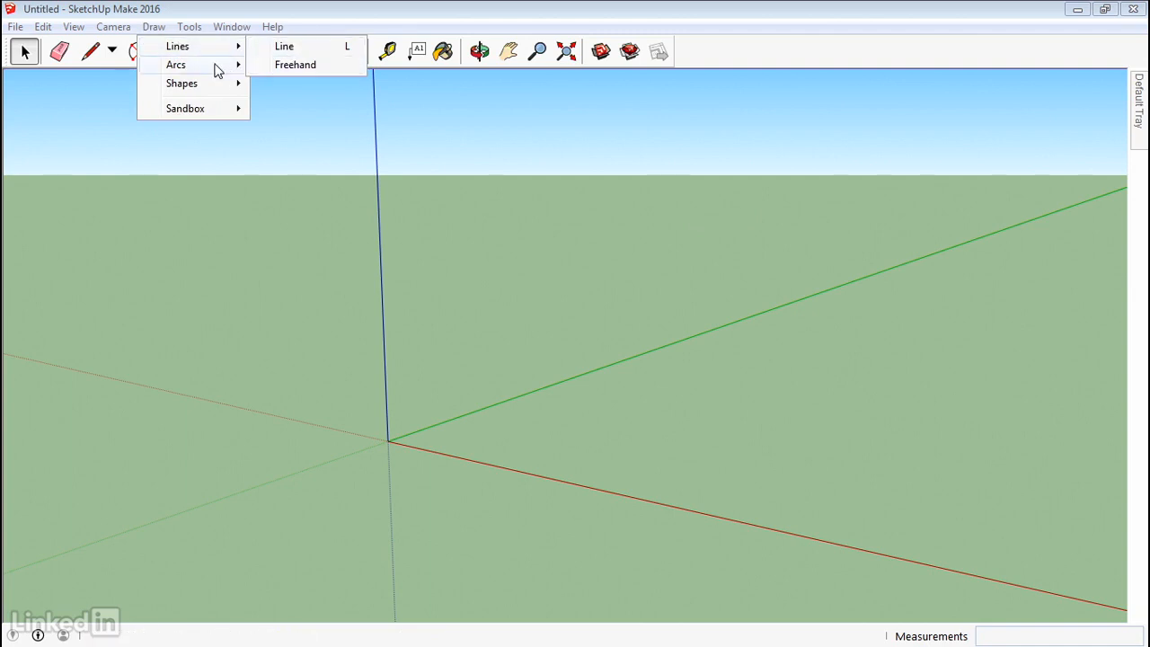
mouse_move(216, 70)
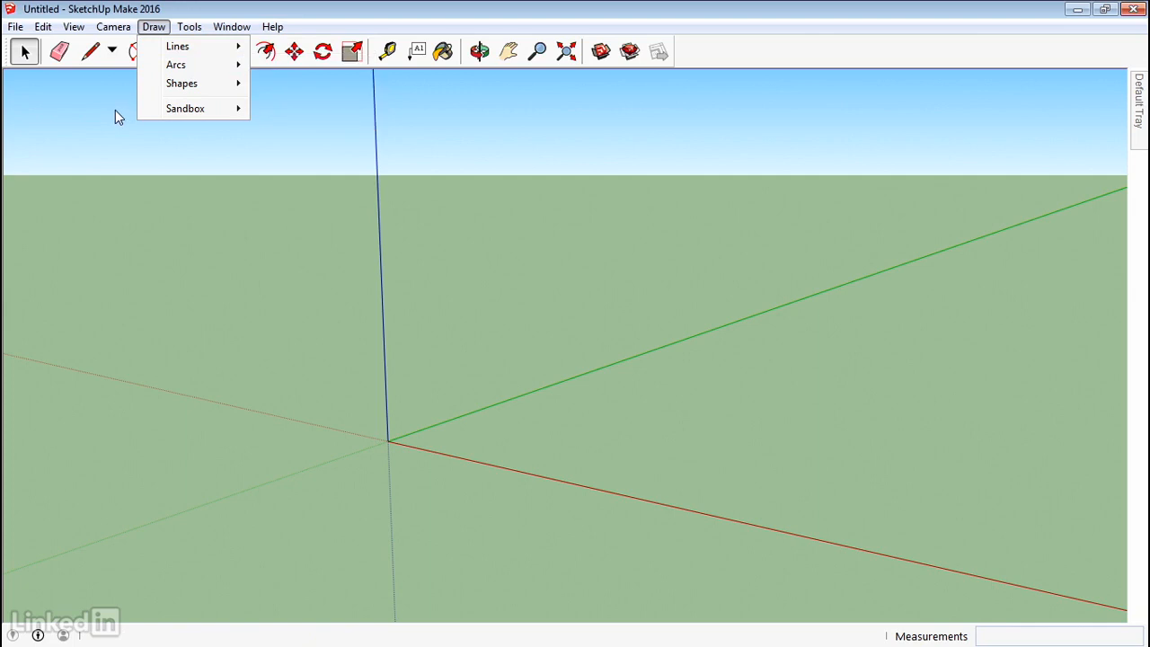
mouse_move(220, 49)
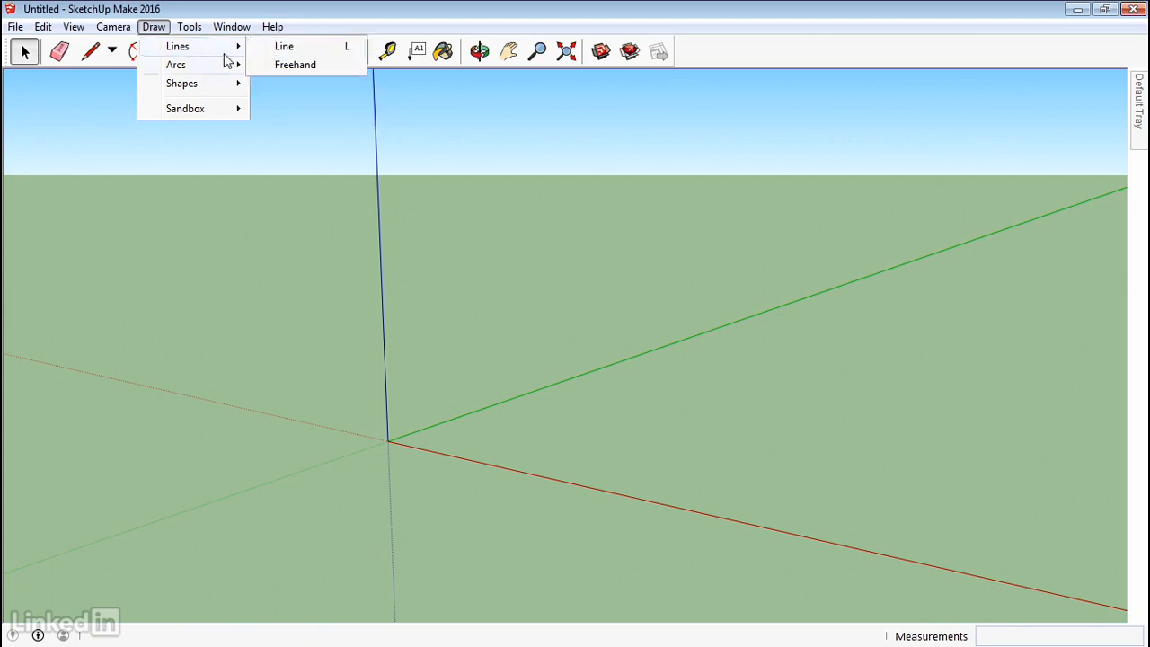
left_click(281, 66)
left_click(111, 52)
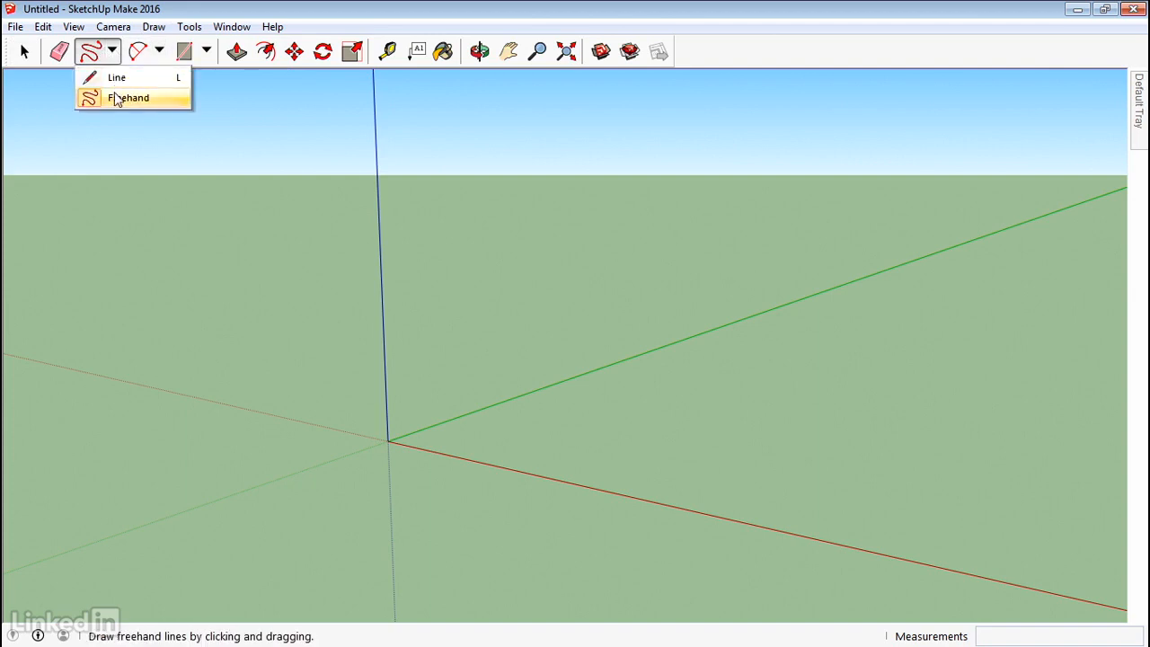
left_click(116, 98)
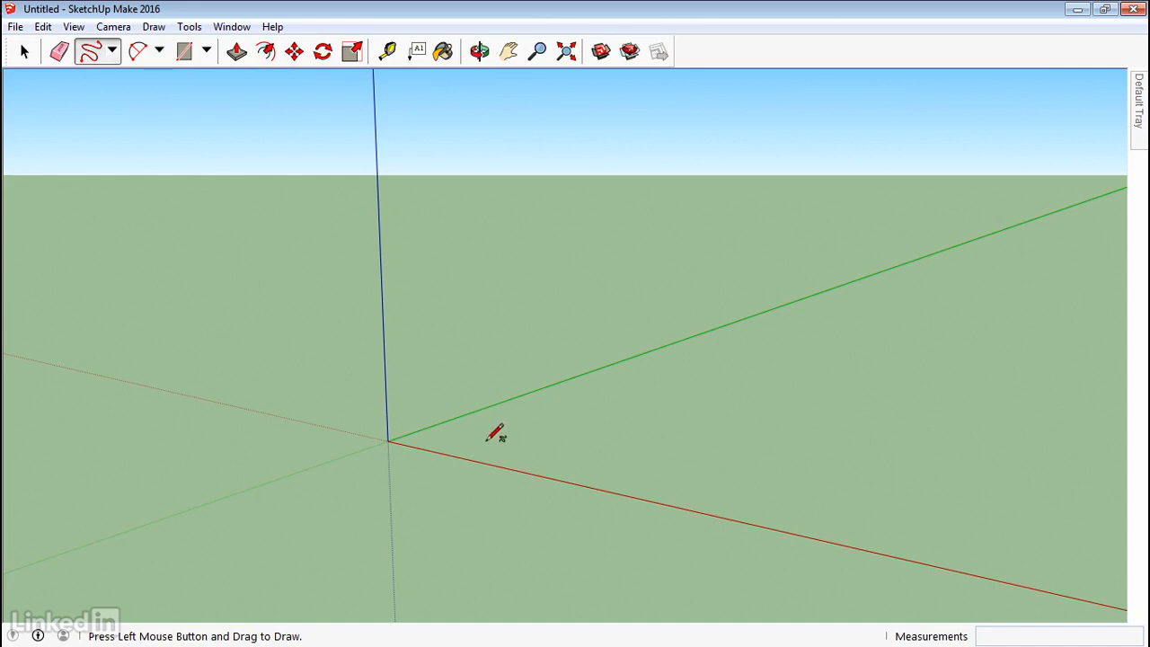
Drag a wavy open freehand curve right of the origin and orbit to inspect it.
mouse_move(486, 441)
left_mouse_down()
mouse_move(617, 392)
mouse_move(653, 410)
mouse_move(695, 397)
mouse_move(736, 422)
mouse_move(739, 470)
mouse_move(652, 498)
mouse_move(597, 507)
mouse_move(564, 469)
mouse_move(501, 489)
left_mouse_up()
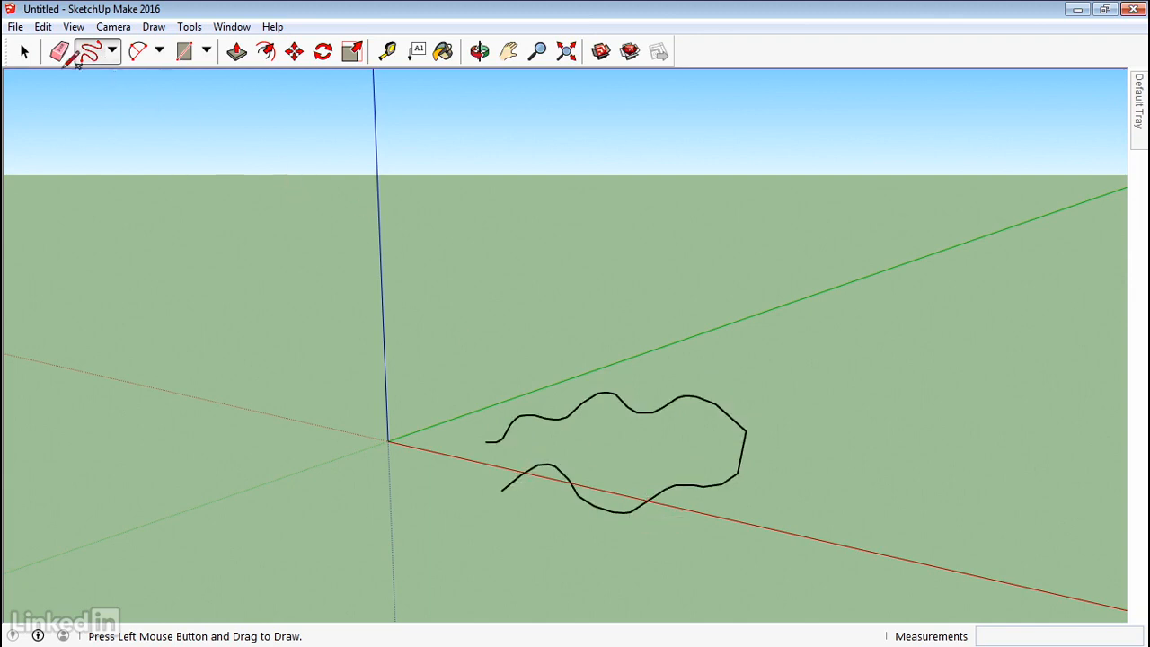
left_click(24, 52)
mouse_move(668, 503)
middle_mouse_down()
mouse_move(746, 456)
mouse_move(784, 414)
mouse_move(788, 390)
mouse_move(646, 530)
mouse_move(751, 479)
middle_mouse_up()
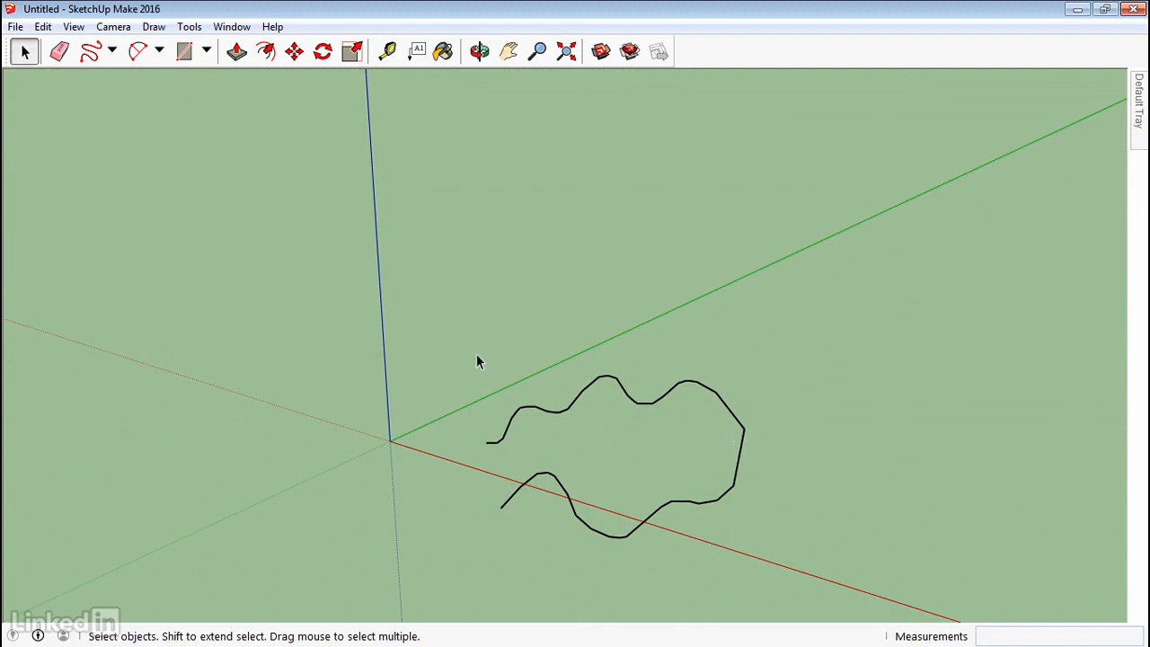
left_click(89, 54)
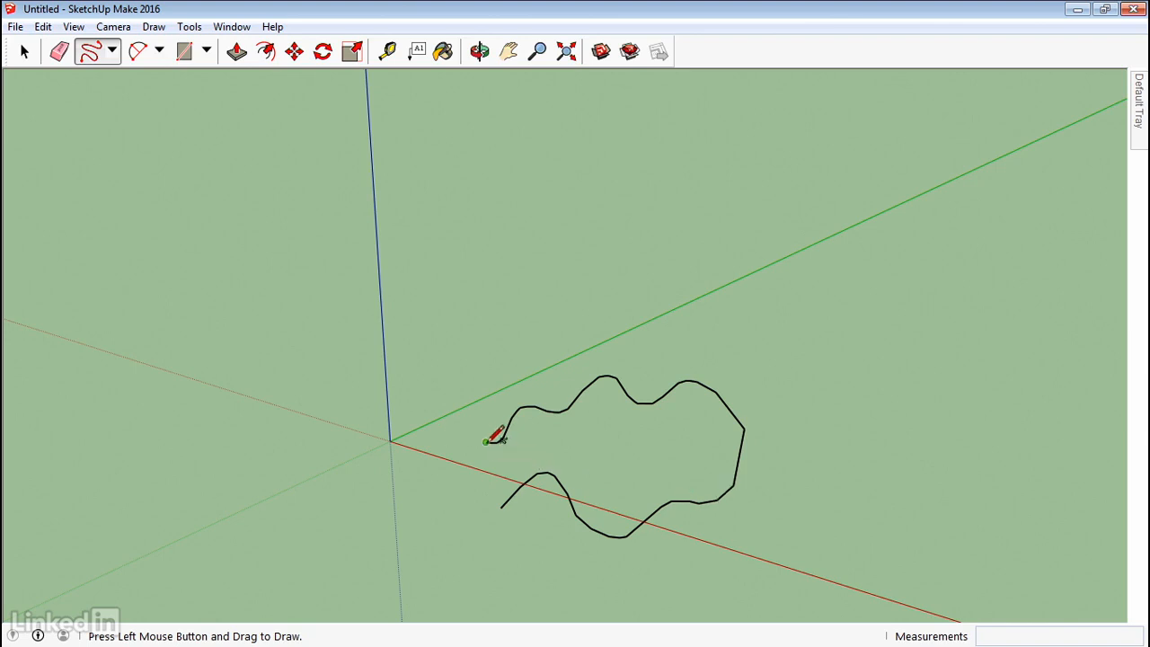
Draw freehand from the curve's end back to its start, closing it into a face.
mouse_move(486, 441)
left_mouse_down()
mouse_move(462, 444)
mouse_move(439, 475)
mouse_move(455, 529)
mouse_move(501, 506)
left_mouse_up()
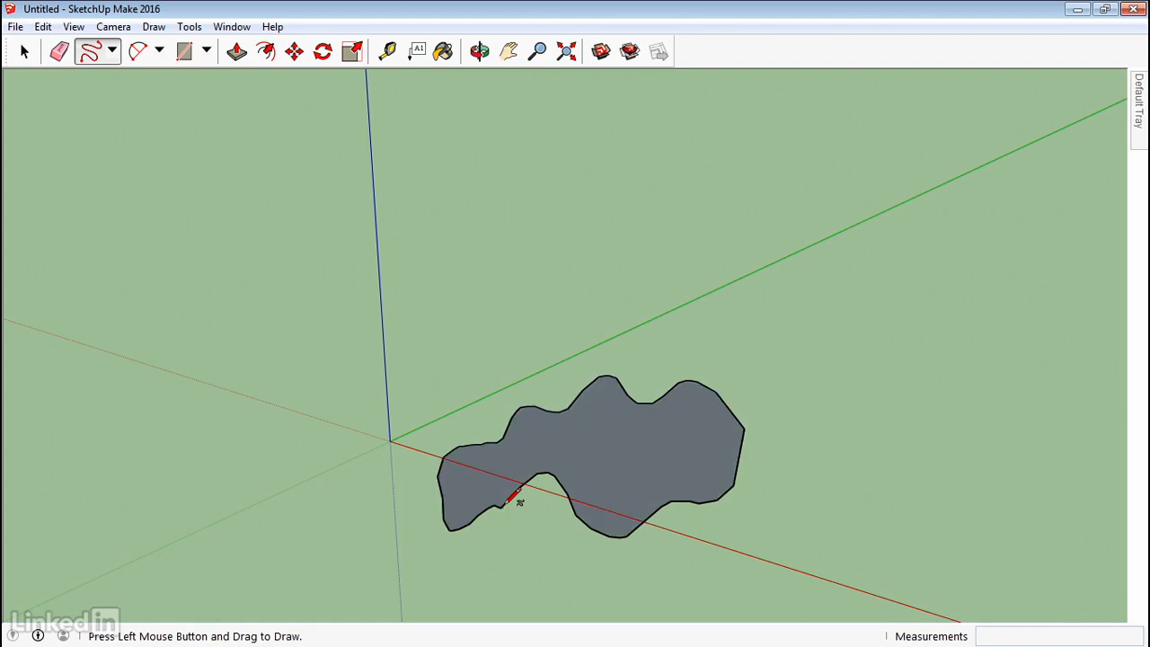
mouse_move(507, 500)
middle_mouse_down()
mouse_move(495, 444)
mouse_move(466, 441)
middle_mouse_up()
Push/pull the irregular face upward into a solid.
key("p")
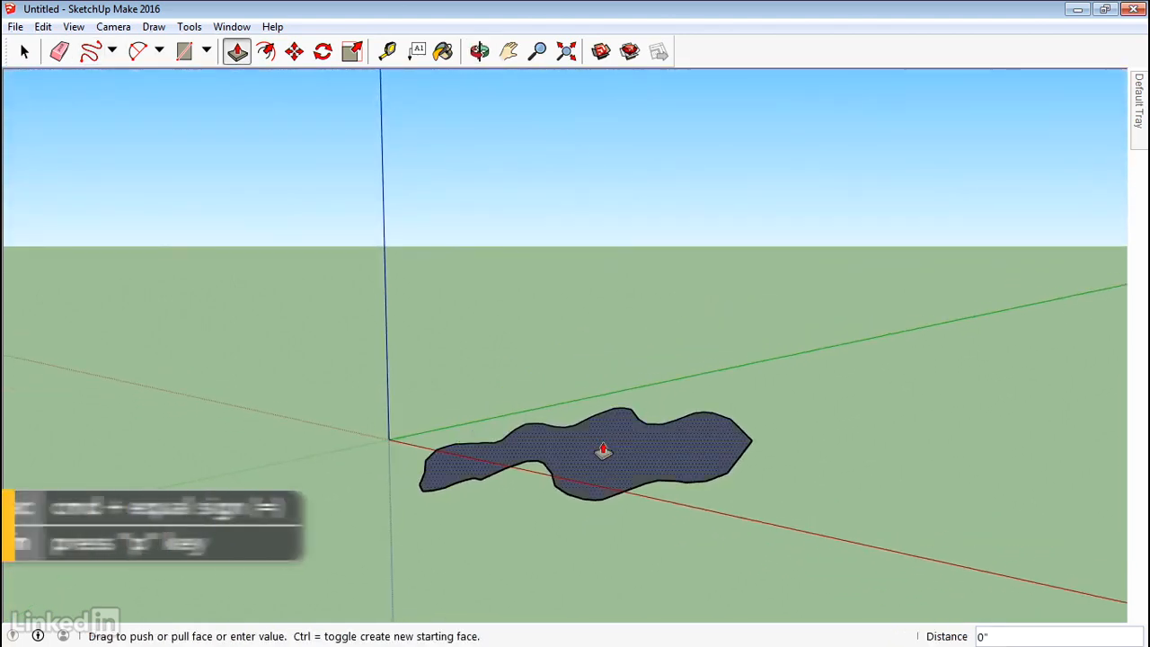
left_click_drag(602, 451, 601, 375)
middle_click_drag(865, 406, 868, 479)
Window-select the extruded solid, delete it, and pan to recentre the axes.
key("space")
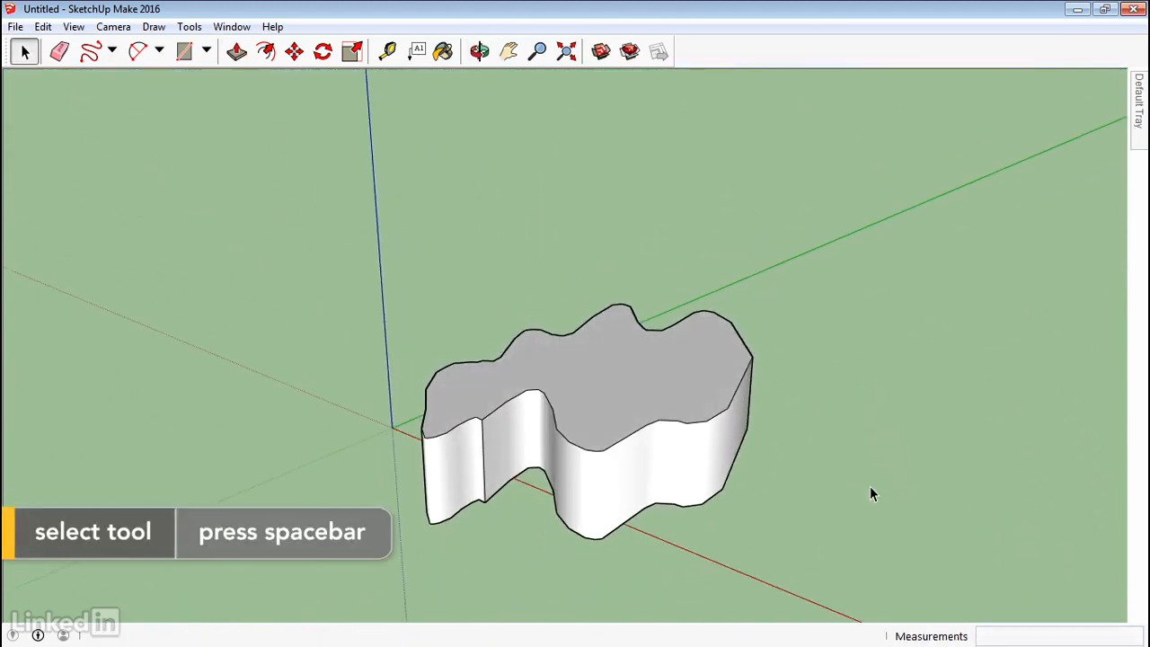
left_click_drag(842, 158, 199, 604)
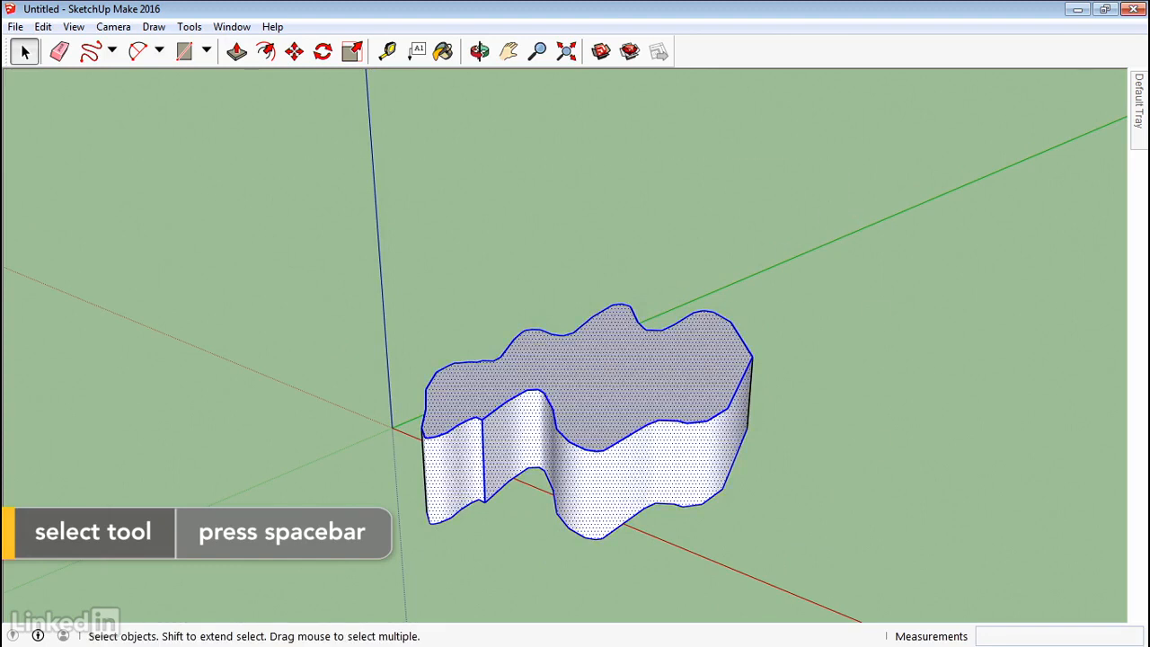
key("Delete")
middle_click_drag(404, 492, 526, 486)
key("h")
left_click_drag(724, 410, 619, 392)
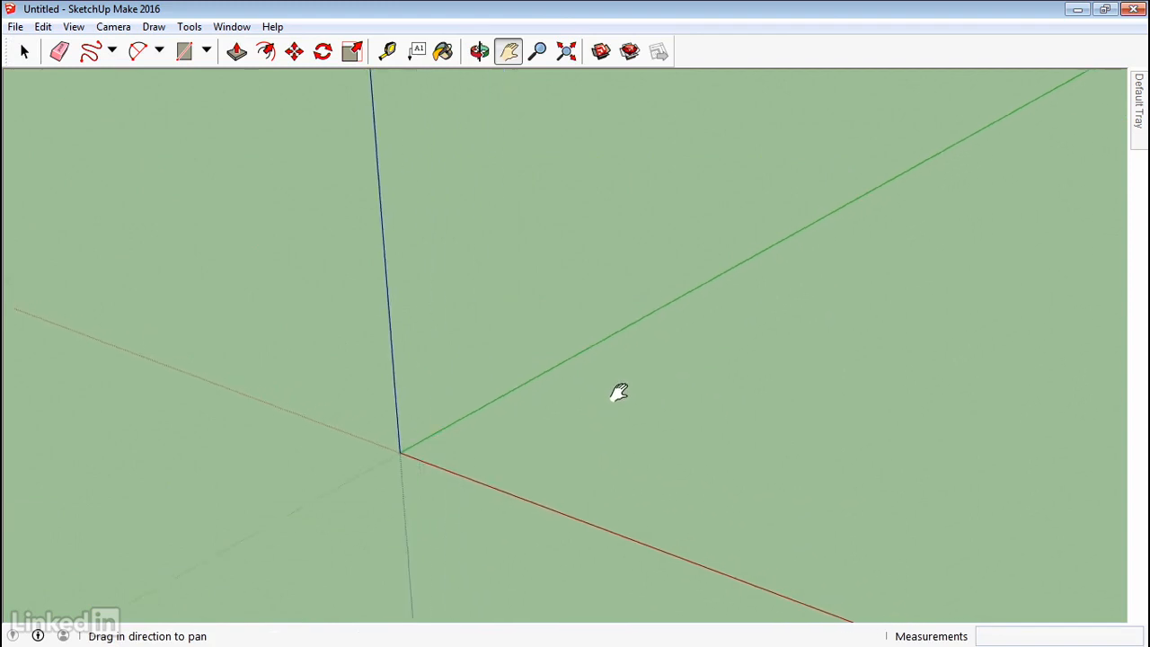
left_click(154, 26)
Choose the center-point Arc tool from the Arcs dropdown.
mouse_move(192, 63)
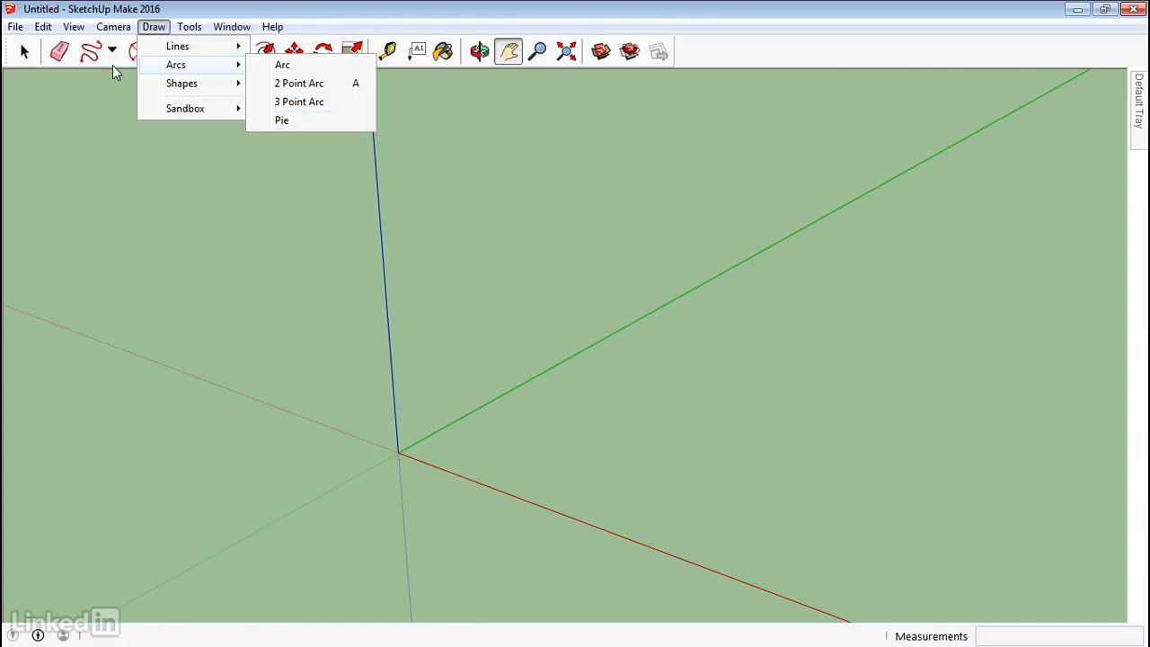
left_click(158, 51)
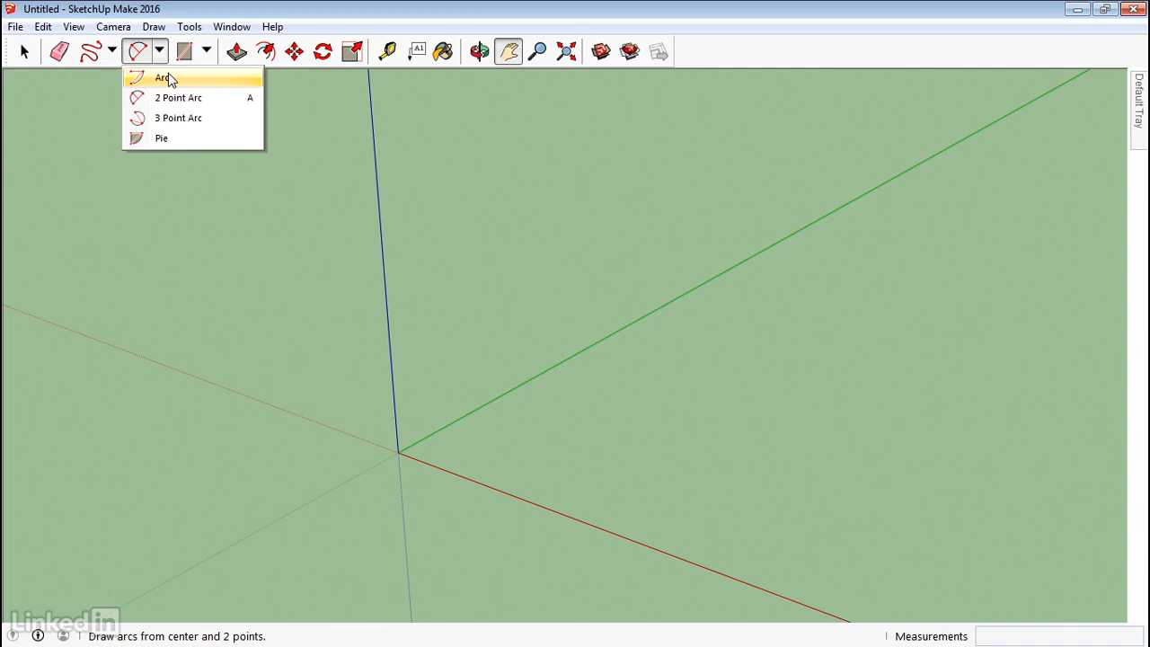
left_click(164, 78)
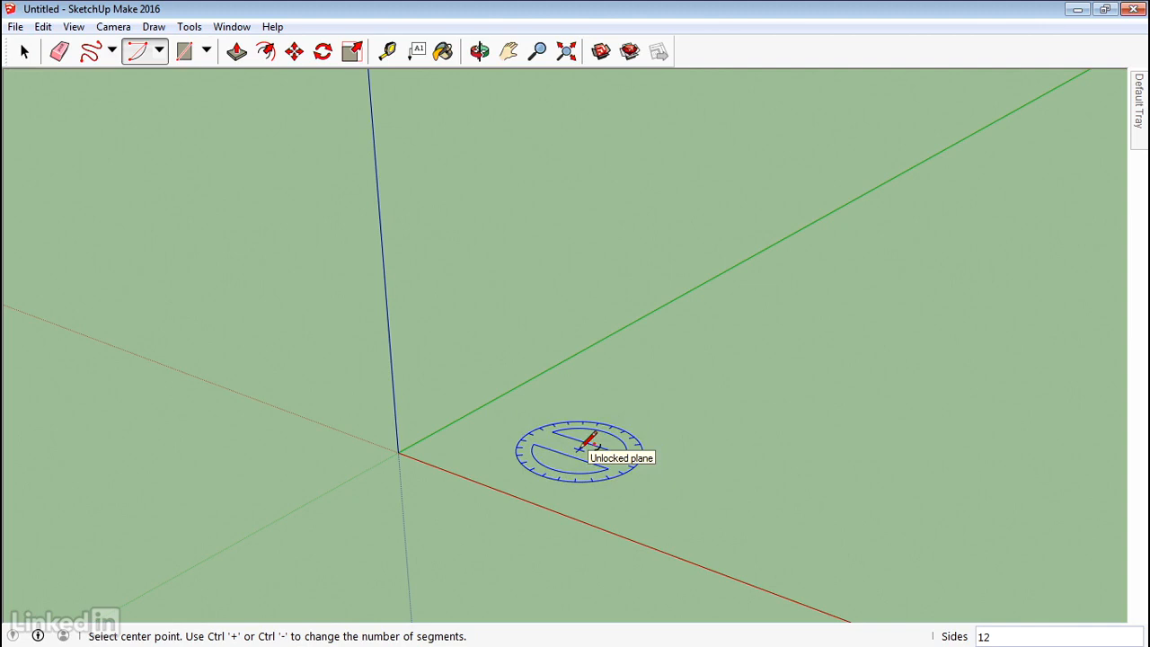
Draw a first arc on the ground from a center point, radius point and sweep end.
left_click_drag(579, 449, 574, 432)
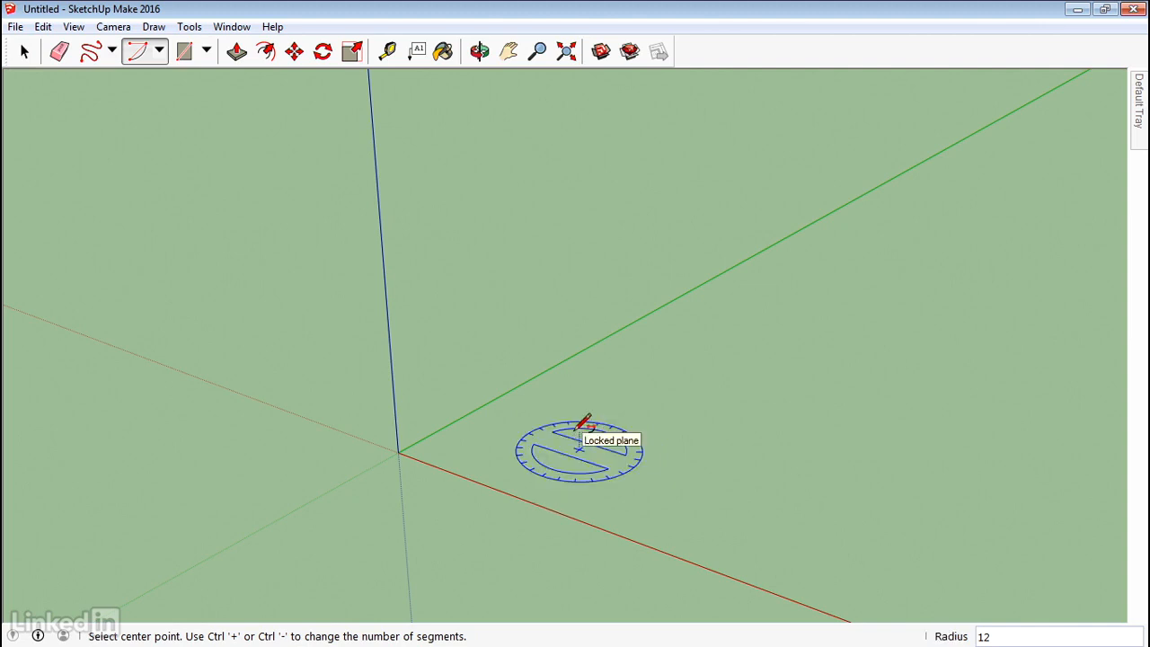
left_click(579, 449)
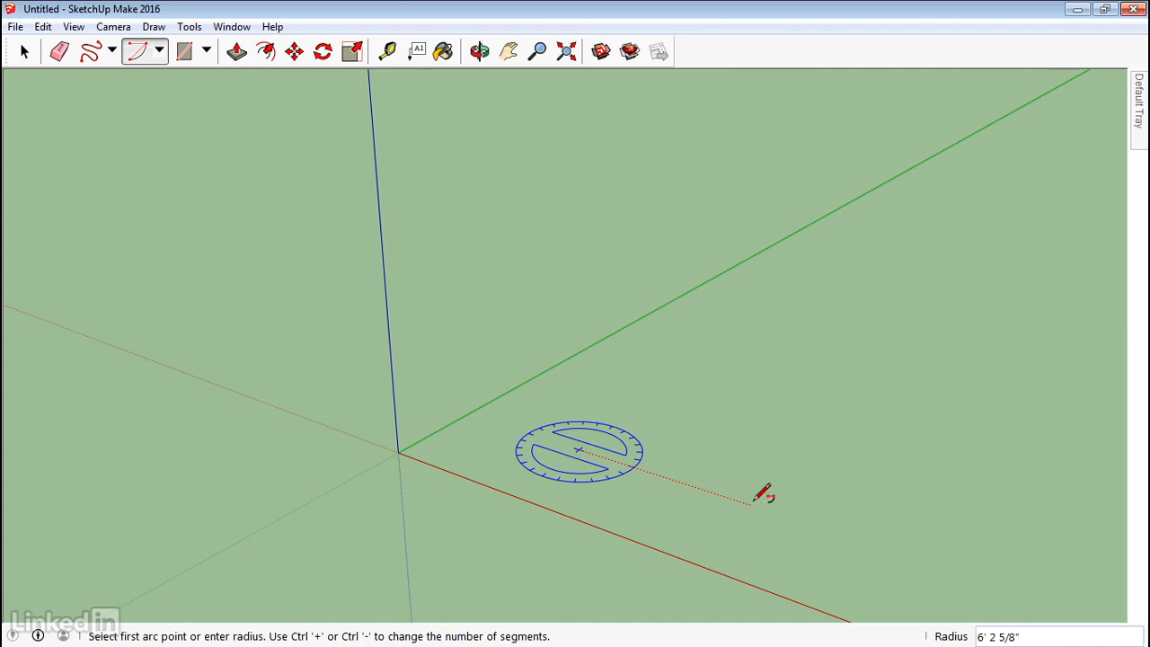
left_click(752, 501)
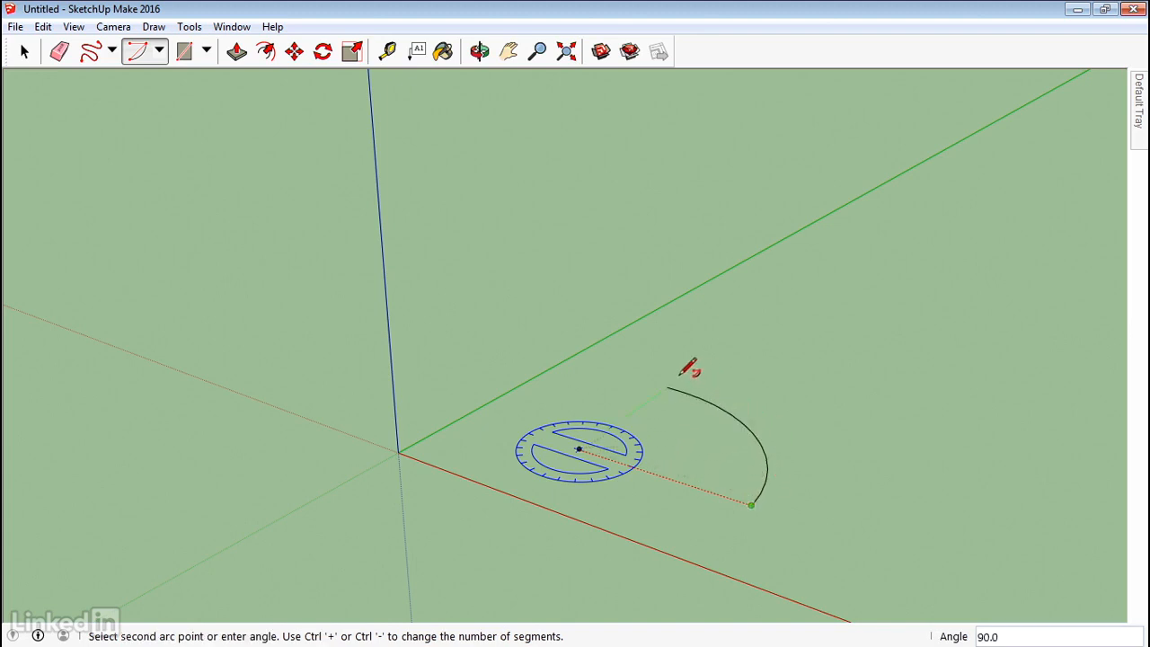
left_click(587, 374)
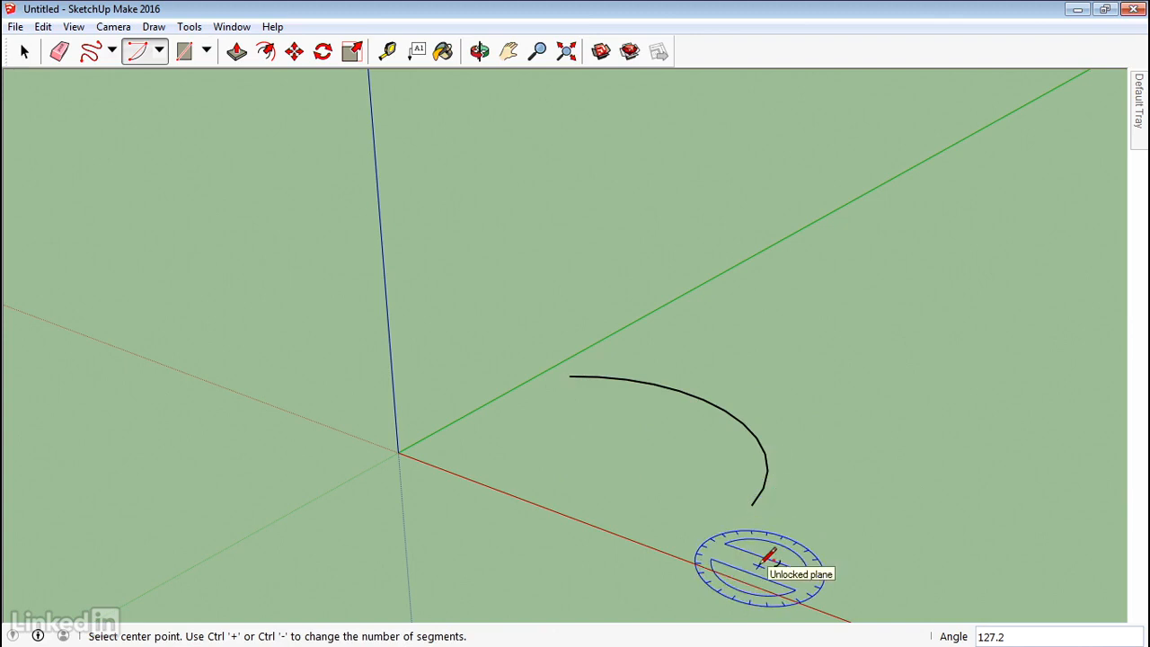
Draw a second 120° arc to the right starting on the red axis, then select both arcs.
scroll(766, 557, "down", 1)
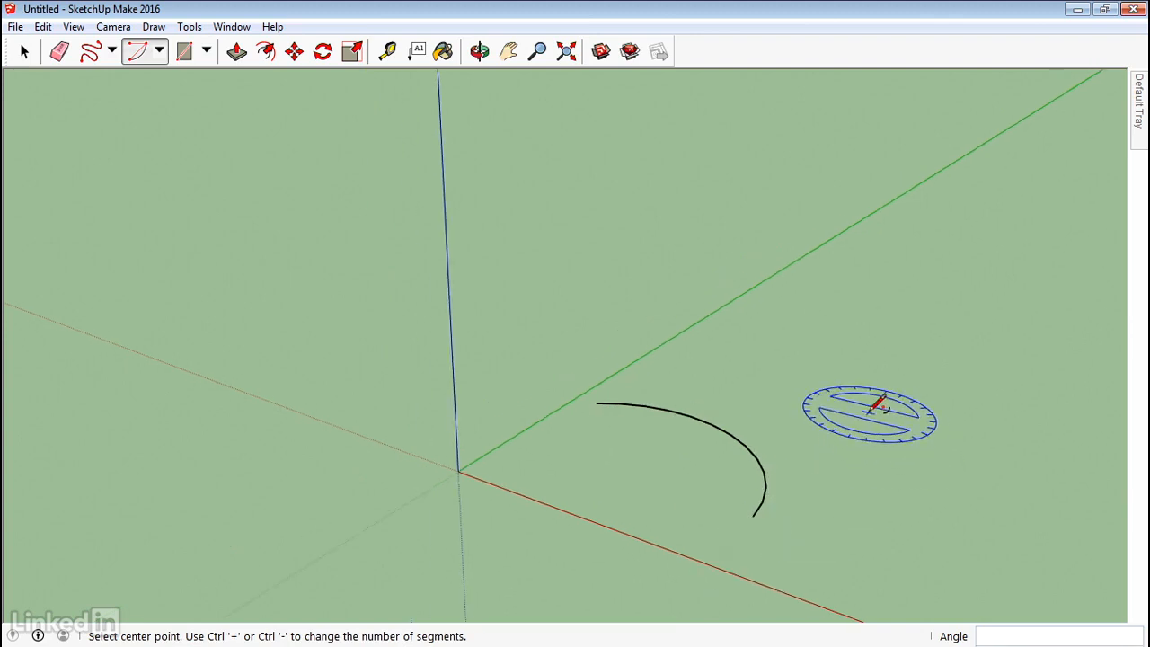
left_click(809, 400)
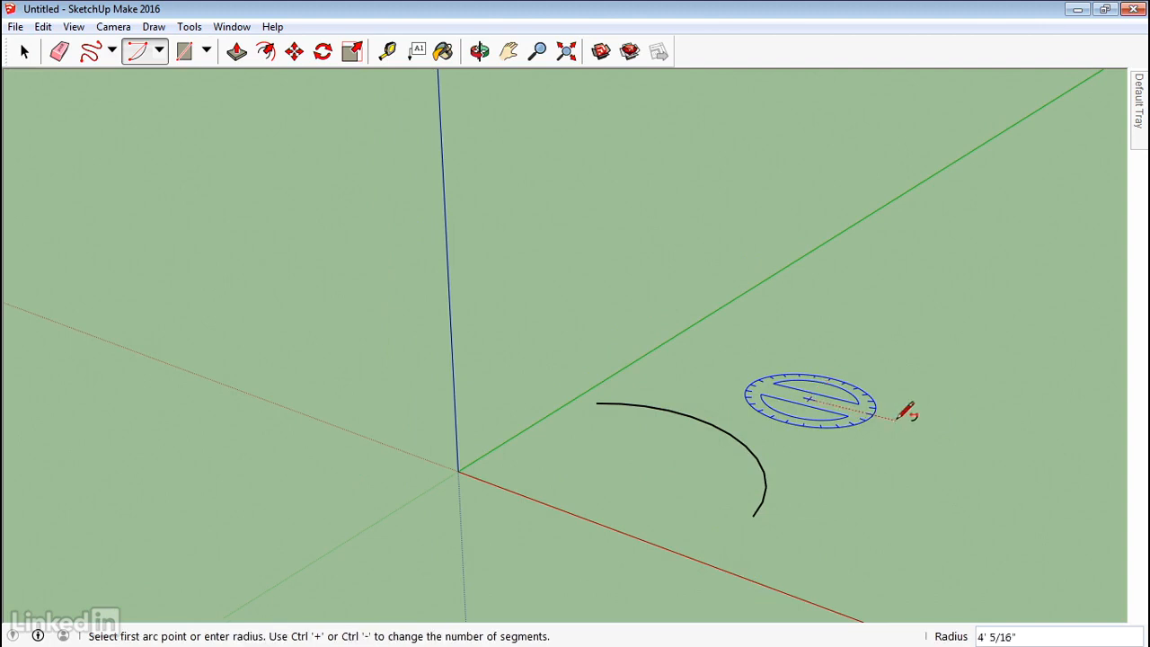
left_click(949, 434)
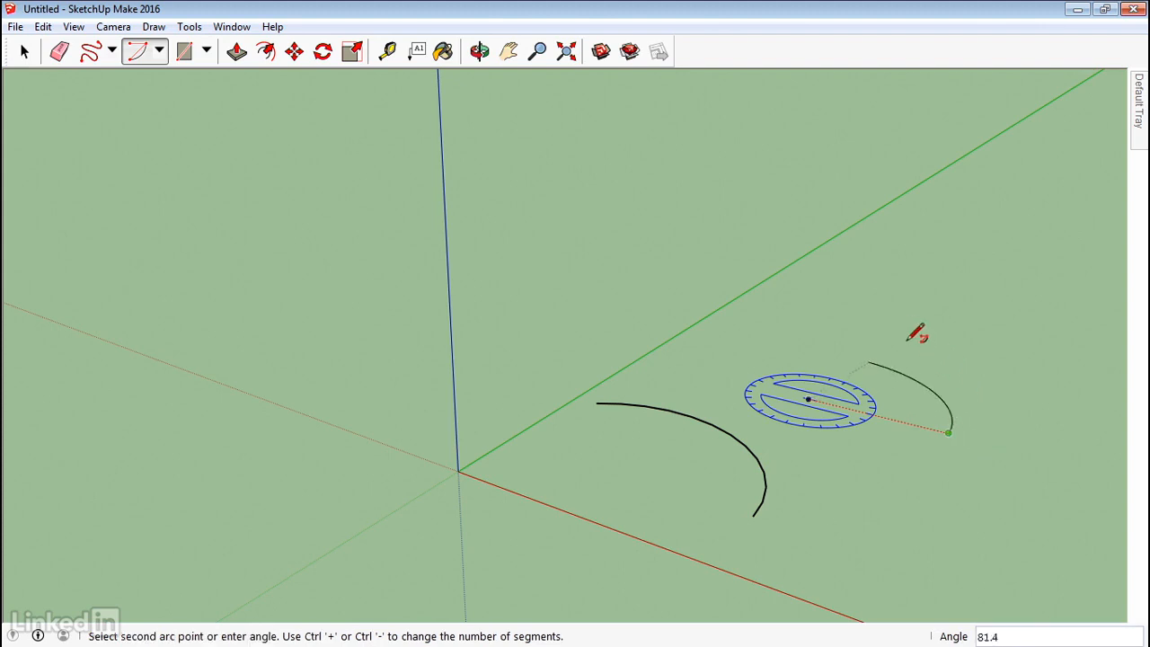
left_click(782, 336)
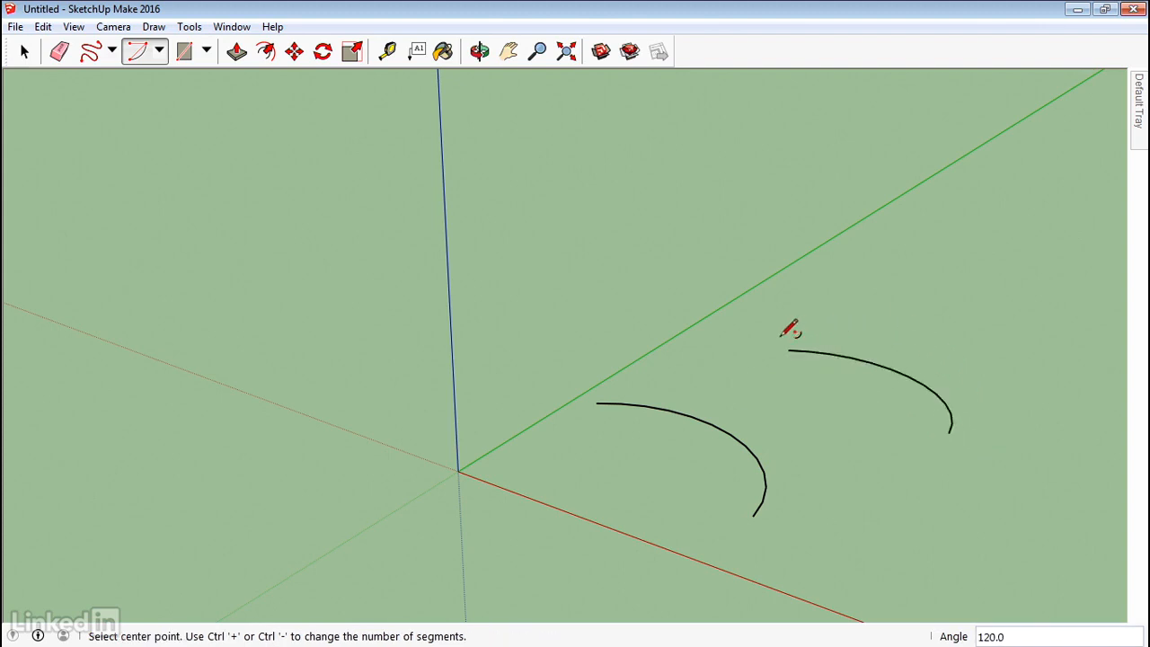
left_click(25, 51)
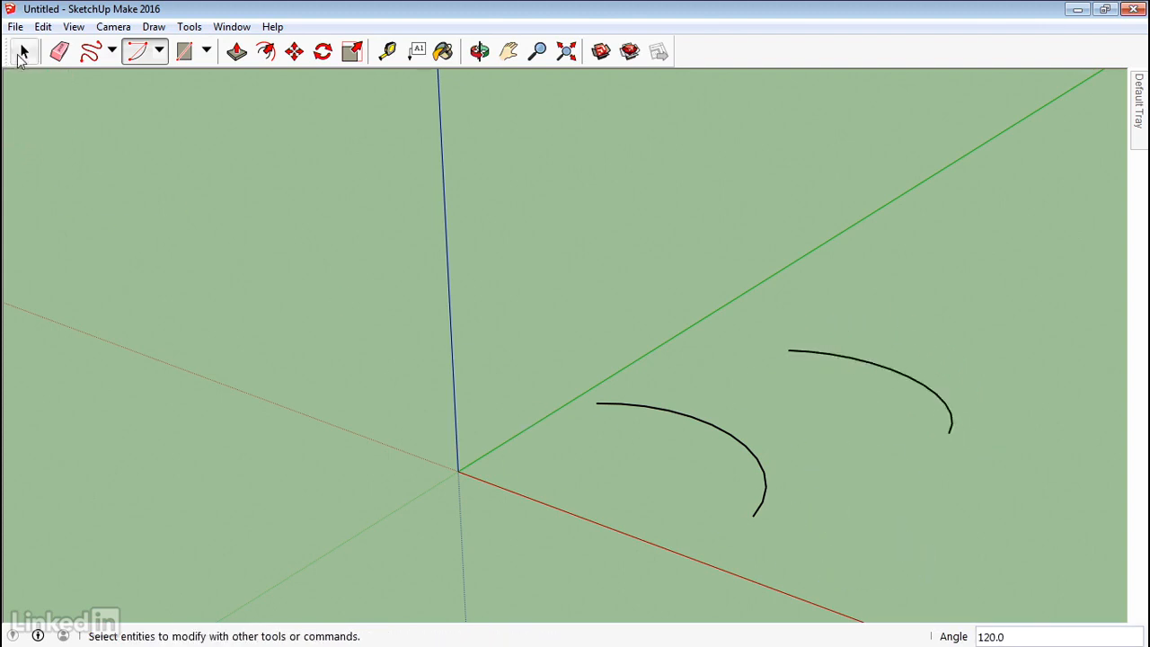
left_click_drag(538, 273, 1078, 557)
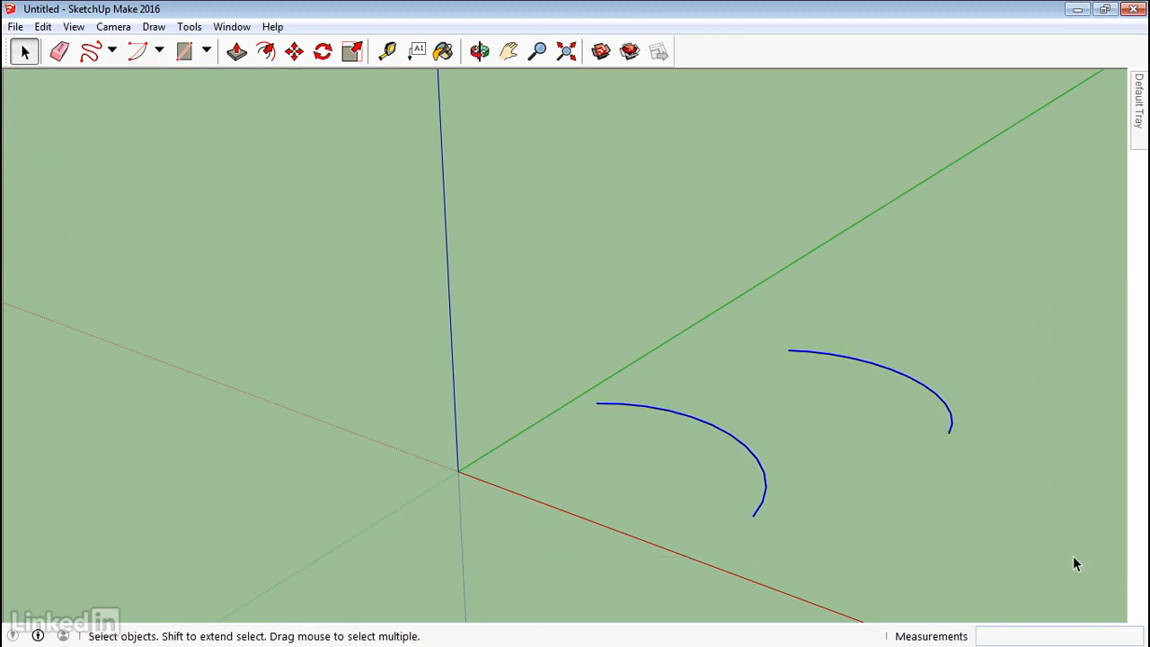
Delete the two arcs and draw a new arc with a 7' radius and 120° angle.
key("Delete")
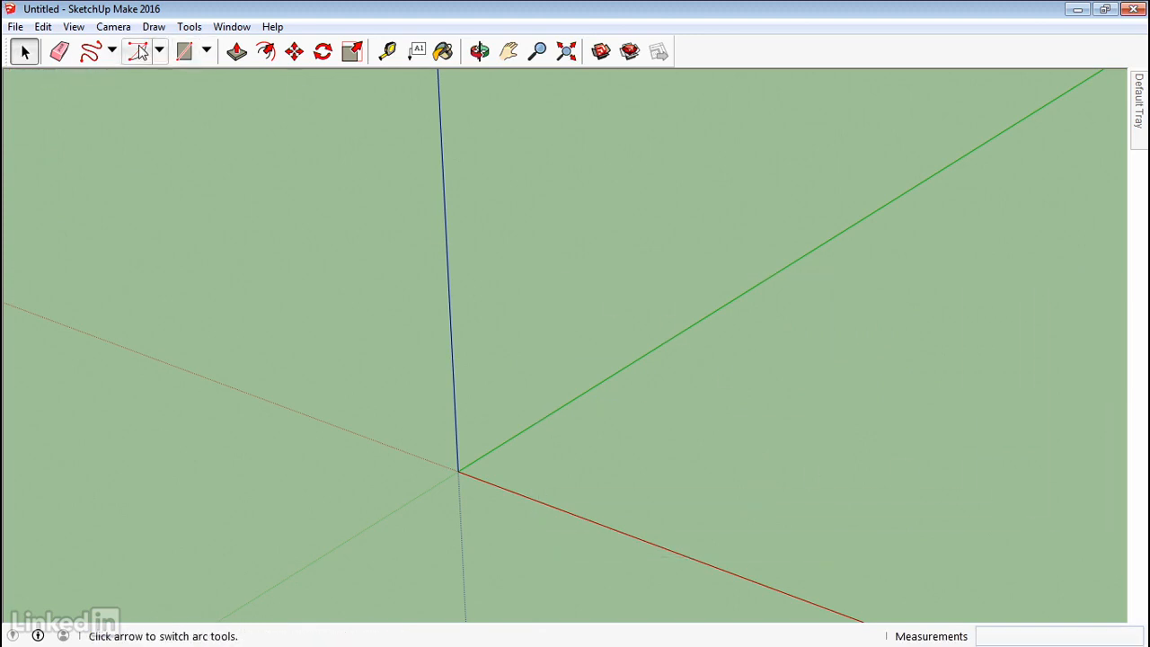
left_click(139, 52)
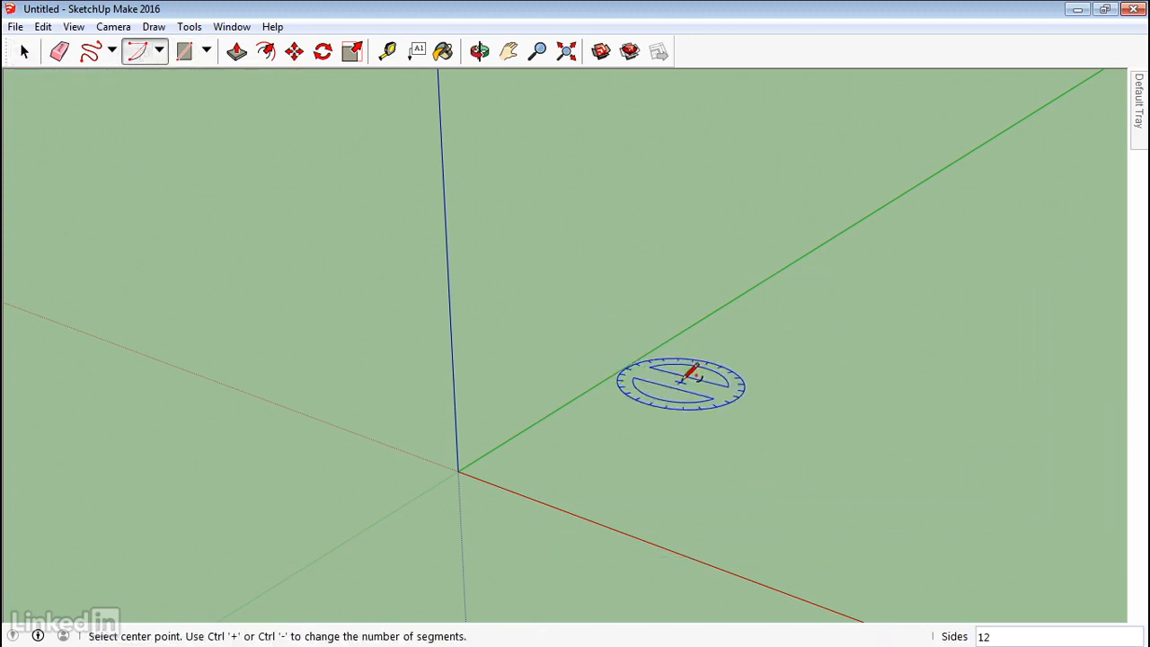
left_click(627, 440)
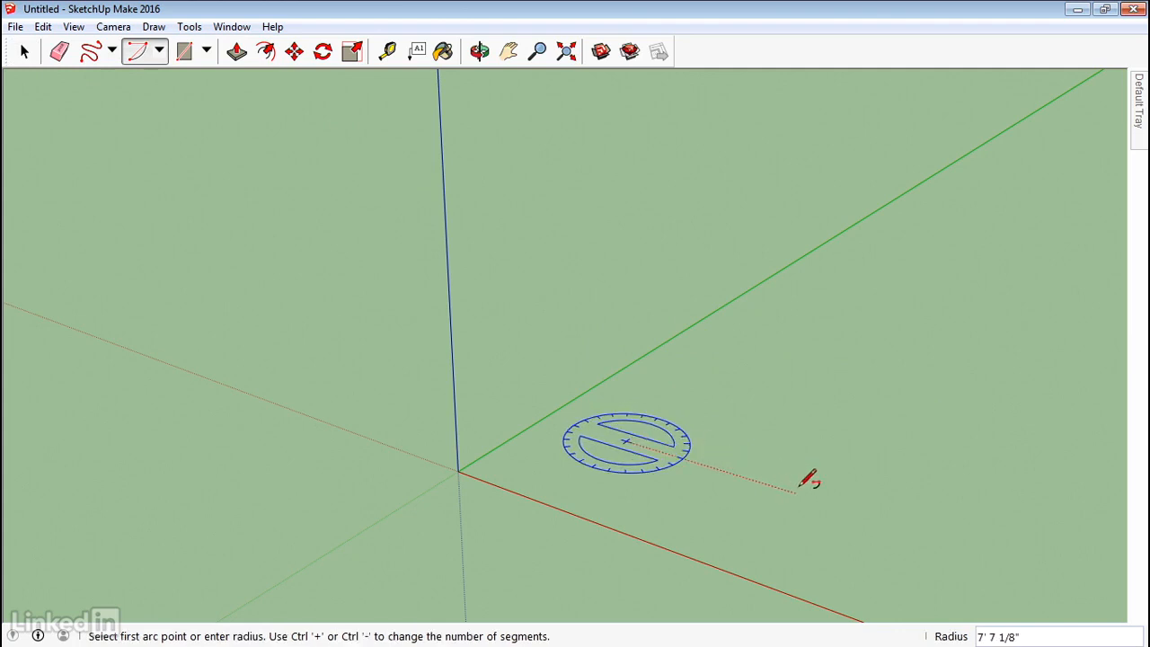
type("7")
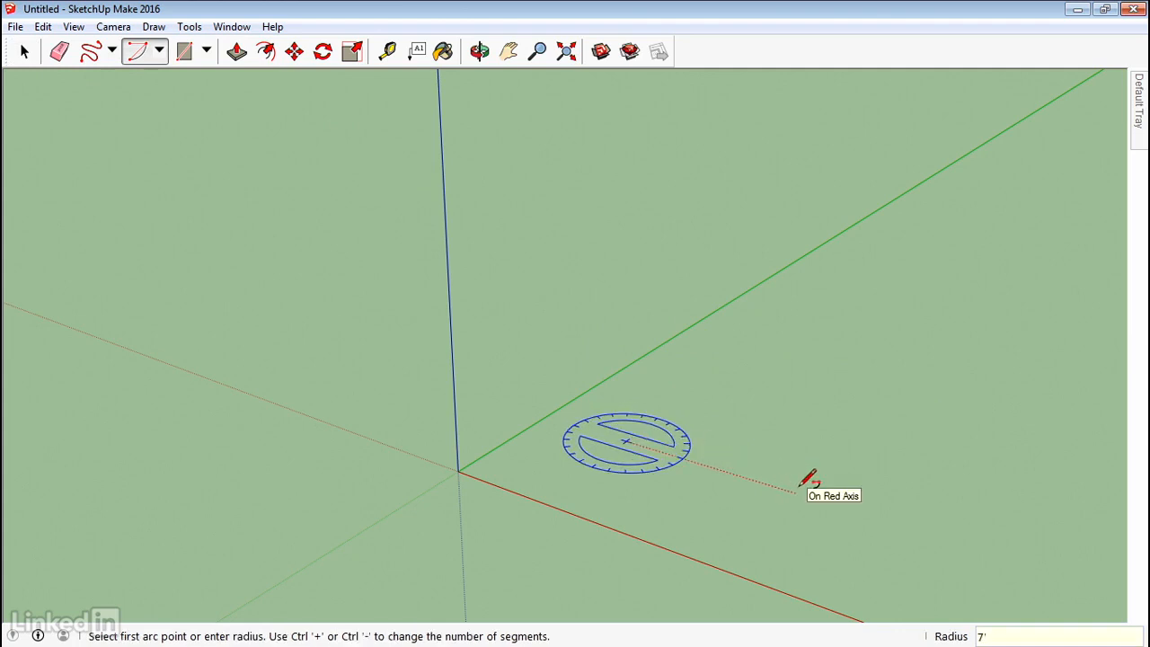
type("'")
key("Return")
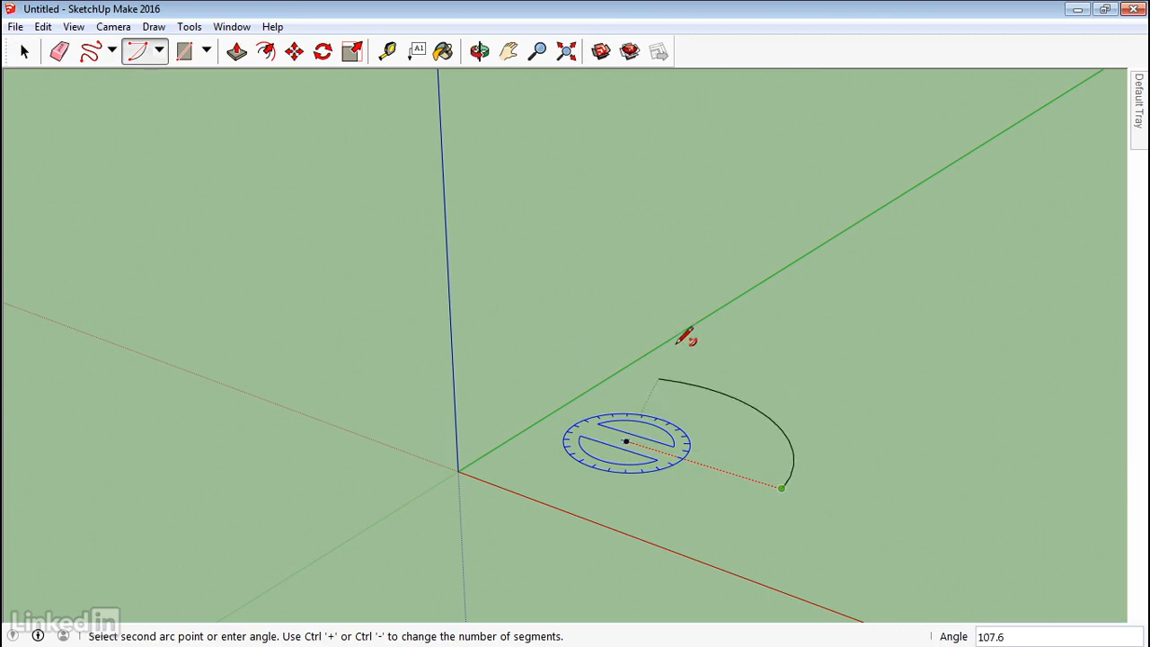
key("Return")
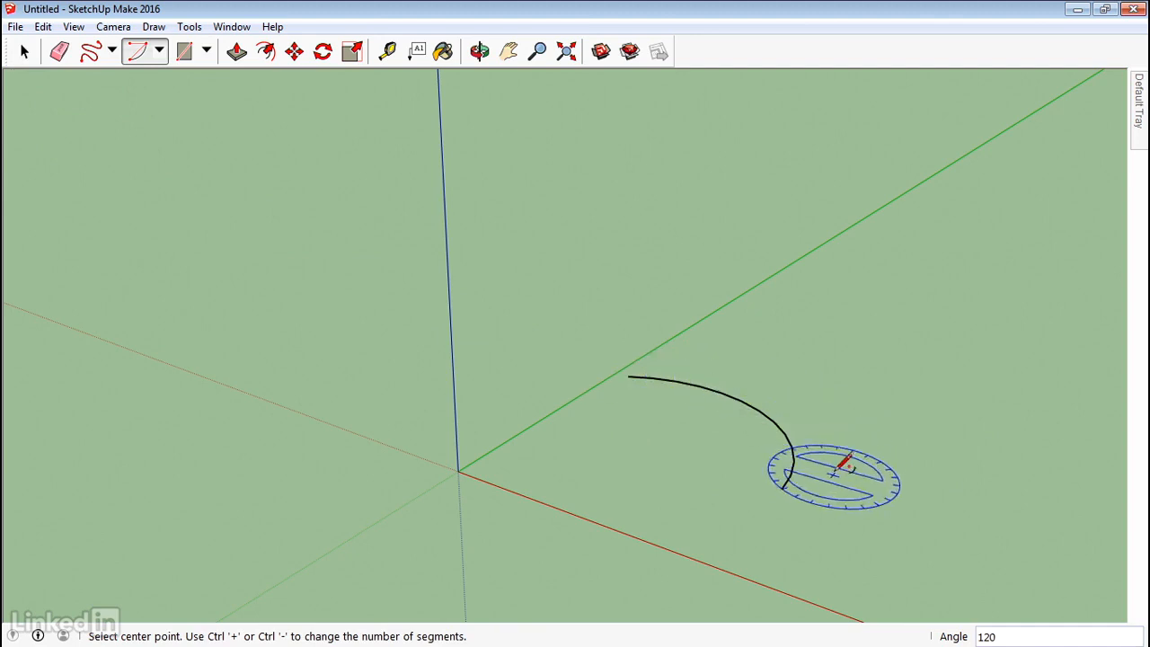
Select the new 7' arc and delete it.
left_click(25, 52)
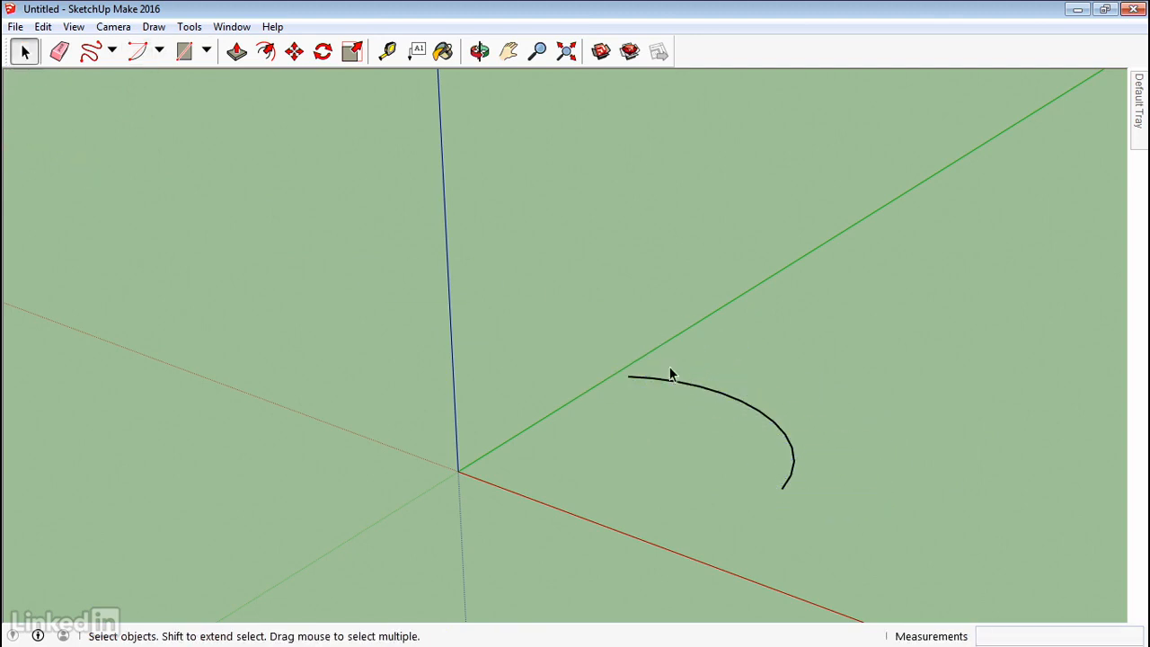
left_click_drag(613, 350, 876, 517)
key("Delete")
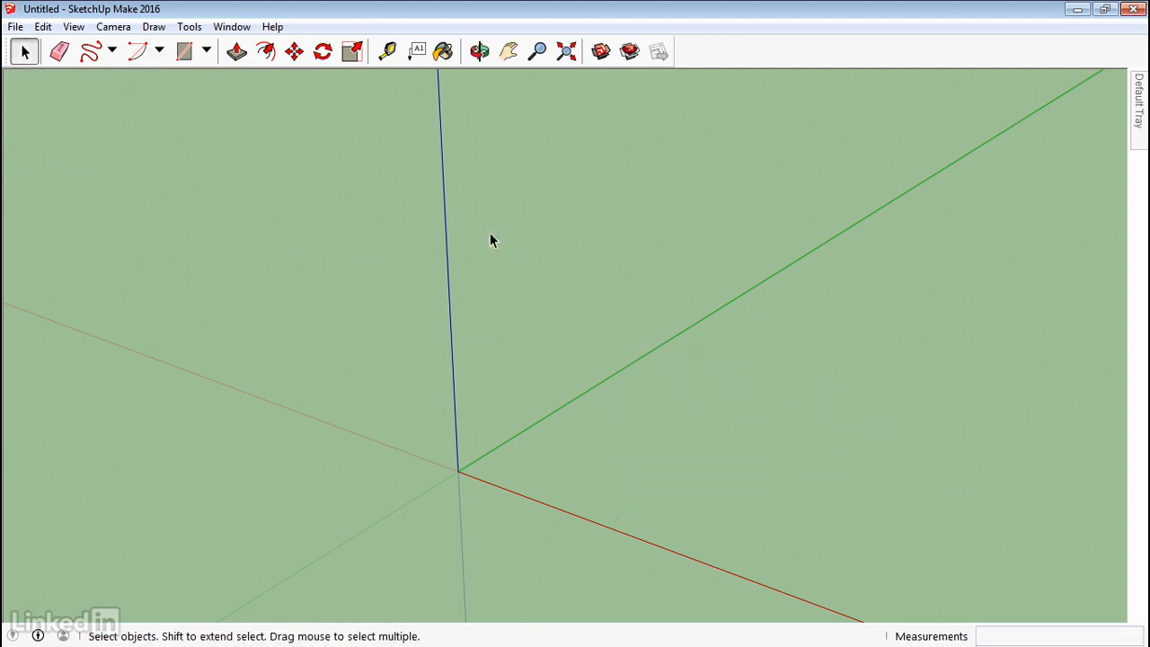
Draw a two-point arc with its chord ending on the red axis and a chosen bulge.
left_click(158, 52)
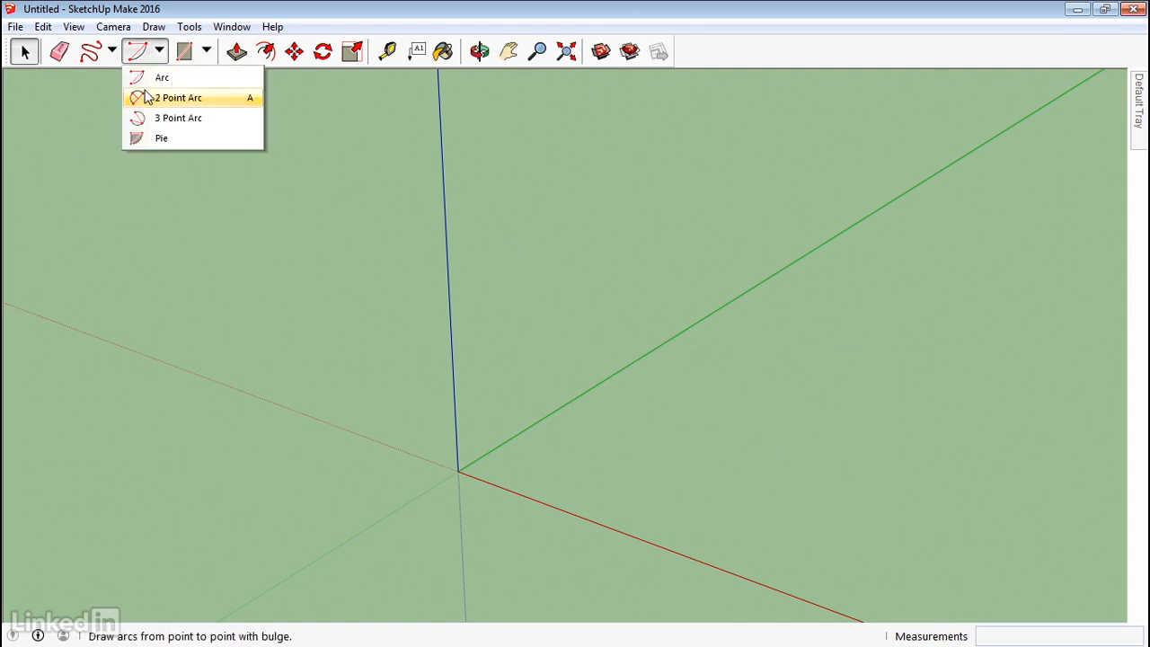
left_click(170, 98)
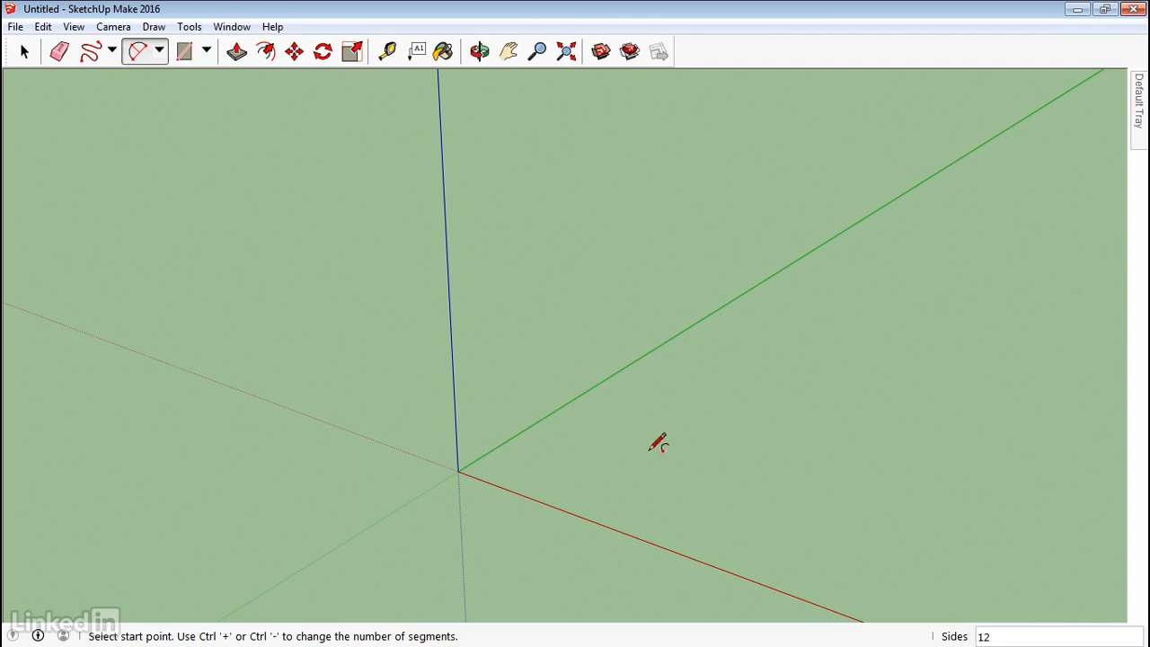
left_click(582, 451)
left_click(582, 453)
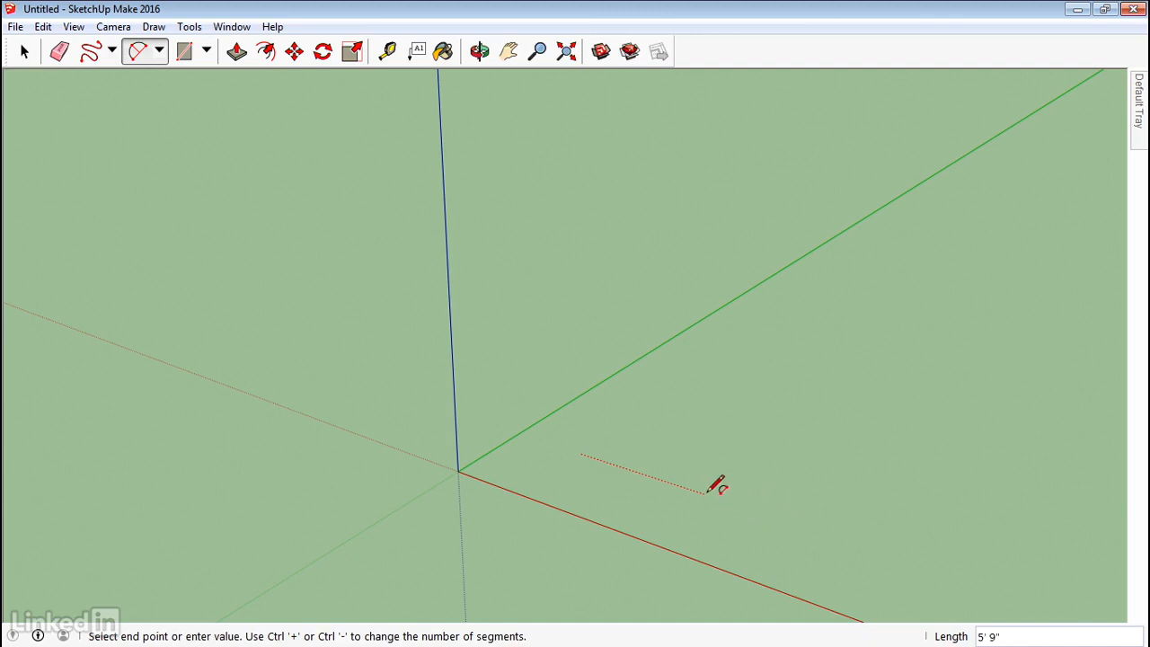
left_click(763, 511)
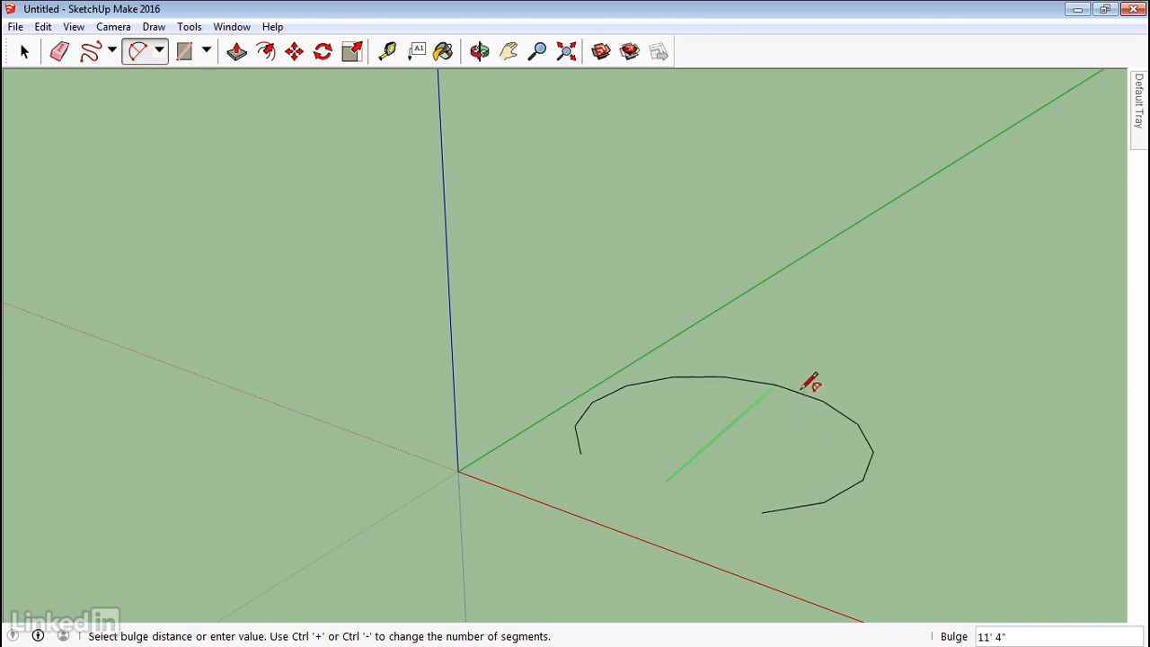
left_click(733, 427)
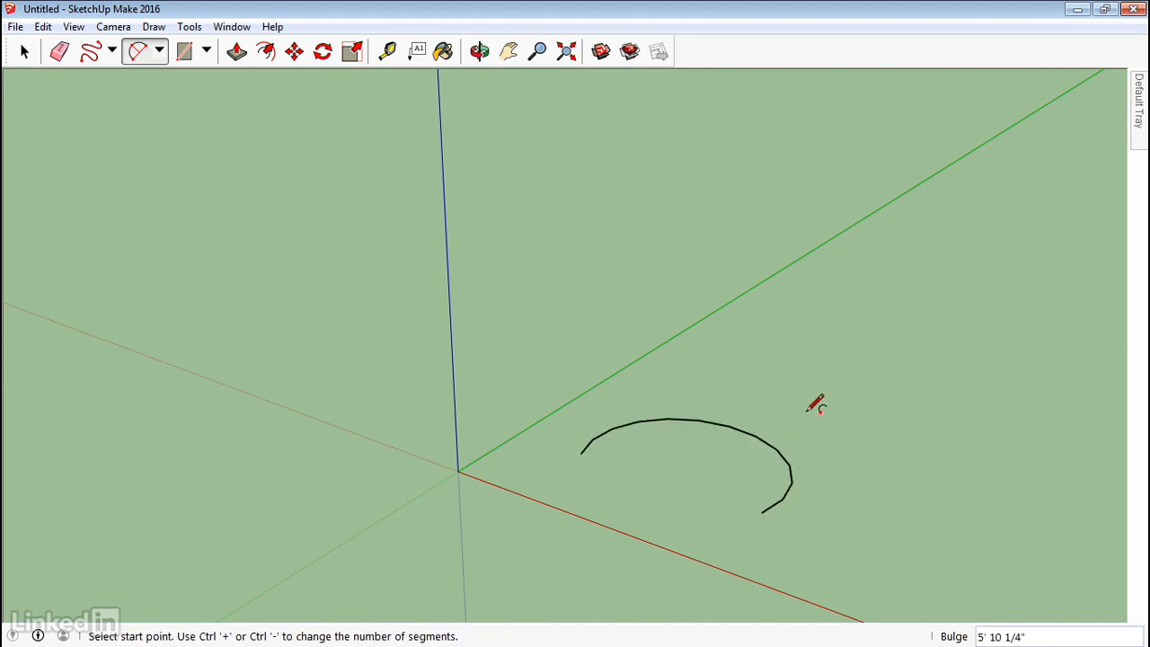
Draw a second, smaller two-point arc with a 3' bulge.
left_click(756, 393)
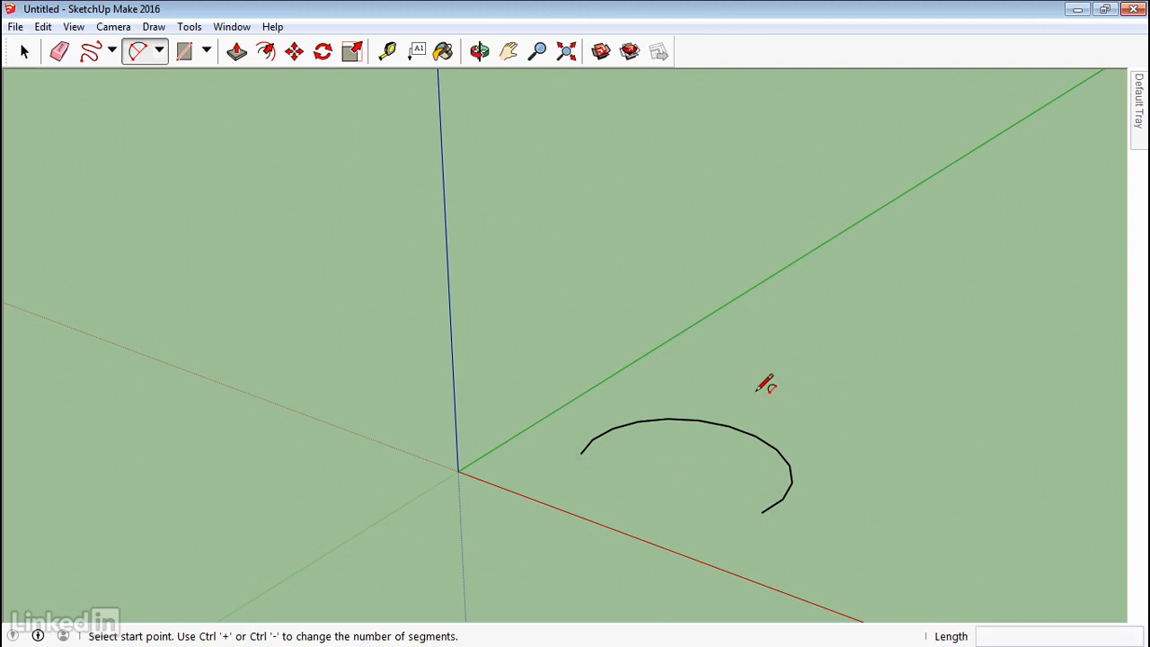
left_click(874, 419)
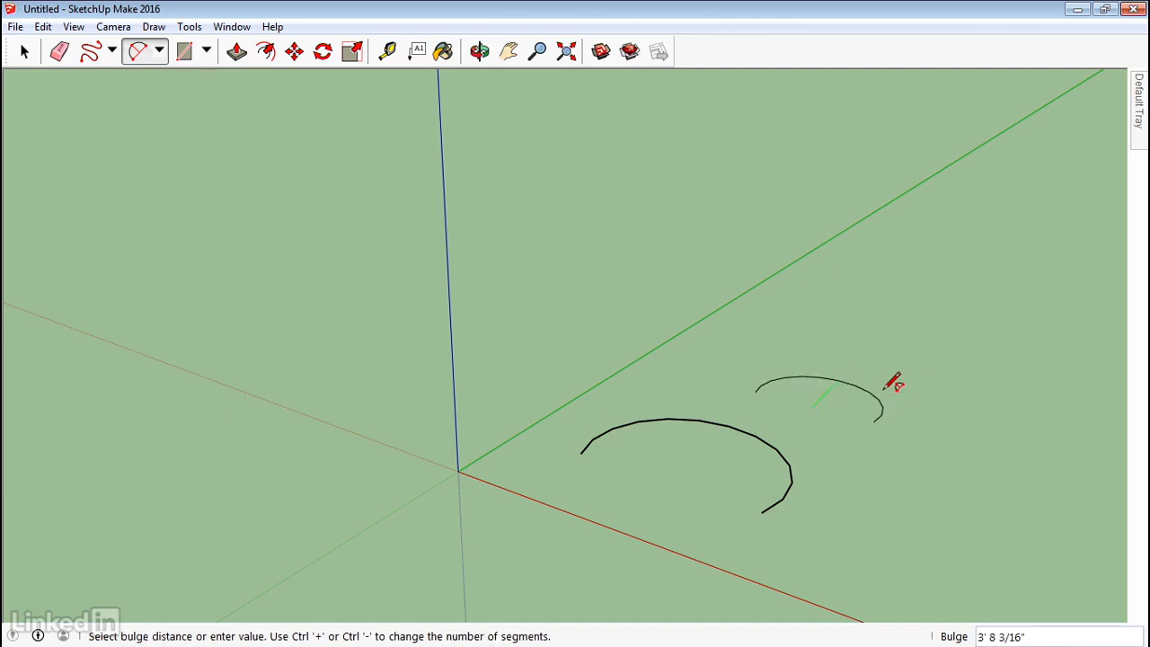
key("Return")
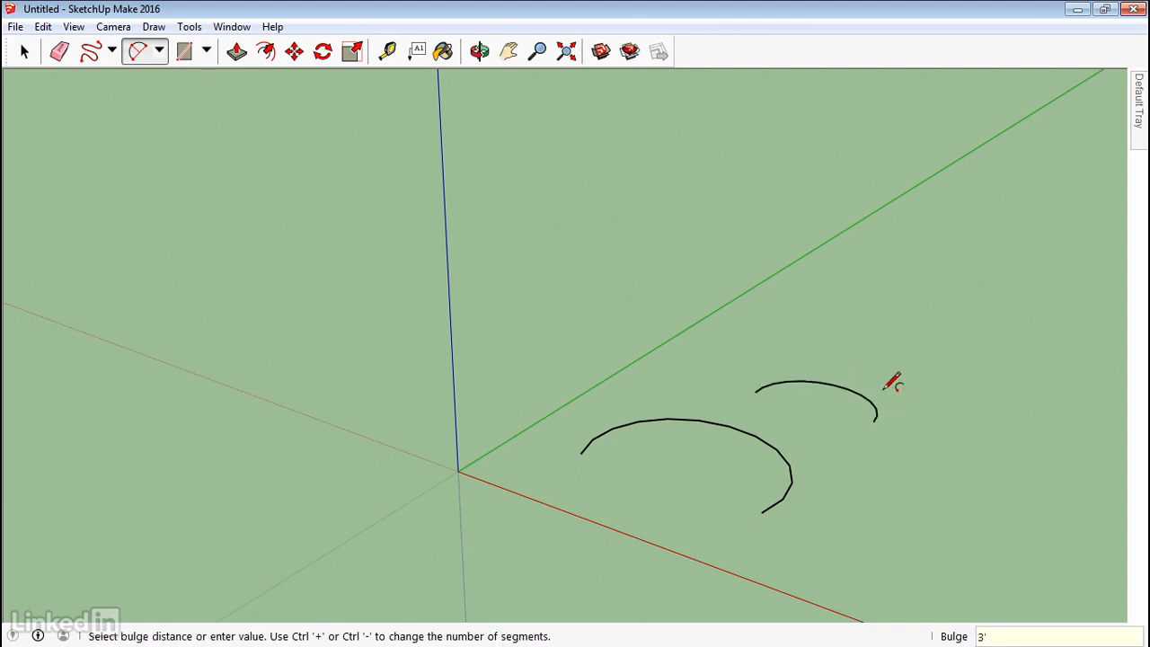
Window-select both two-point arcs and delete them.
middle_click_drag(892, 381, 871, 425)
key("space")
left_click_drag(841, 419, 521, 557)
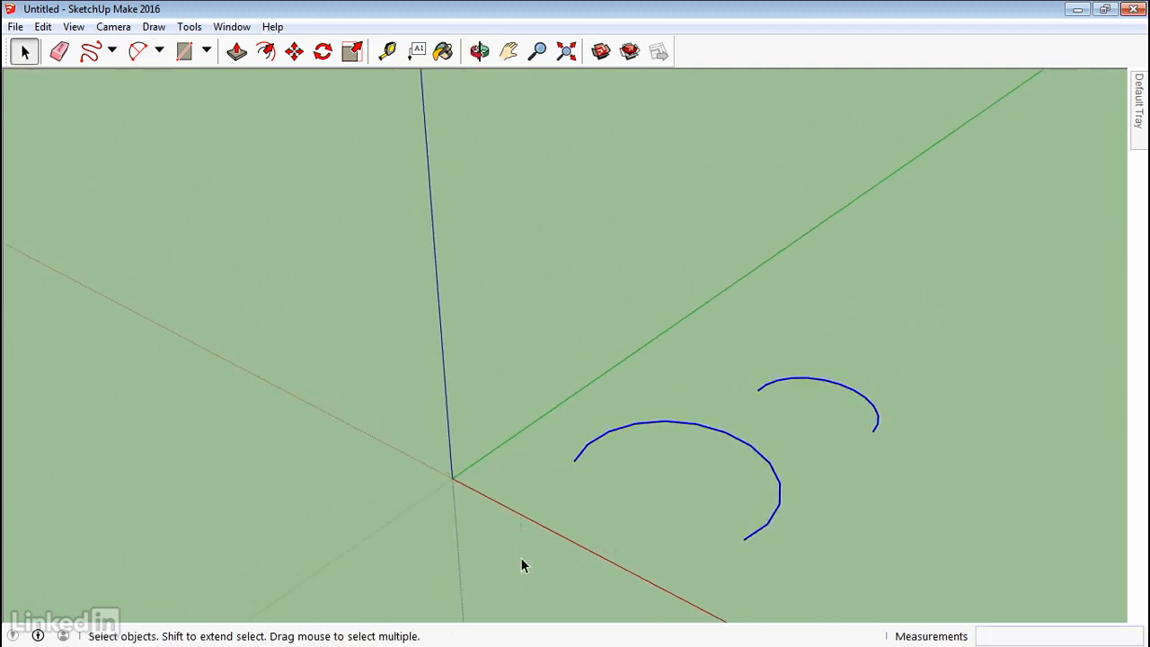
key("Delete")
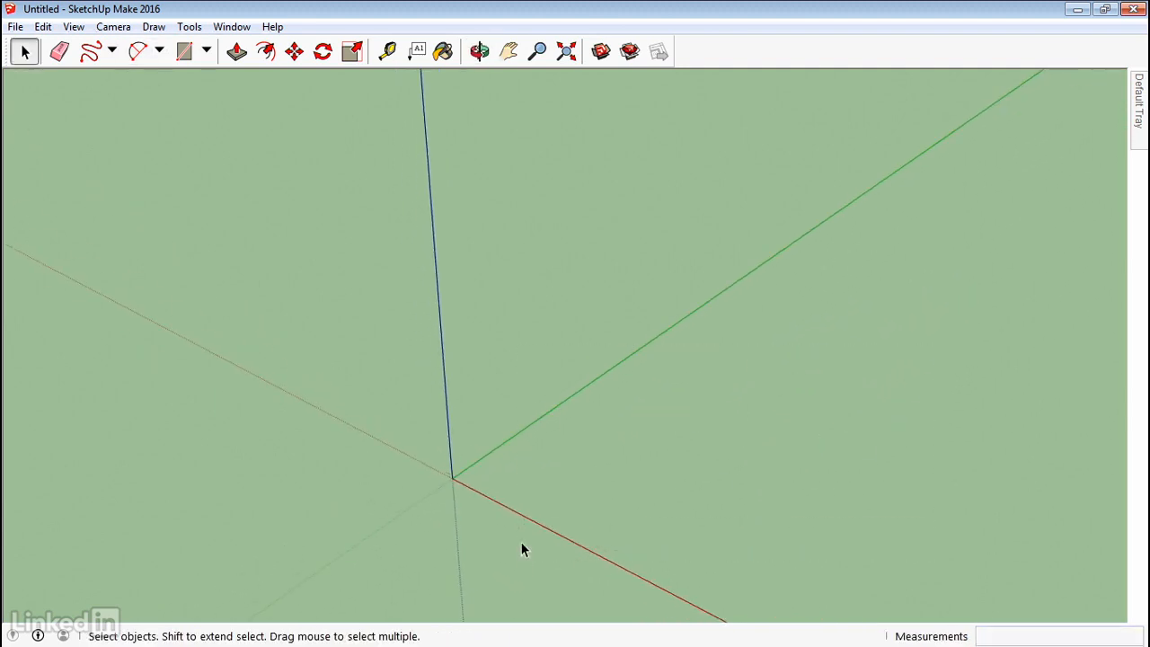
left_click(158, 50)
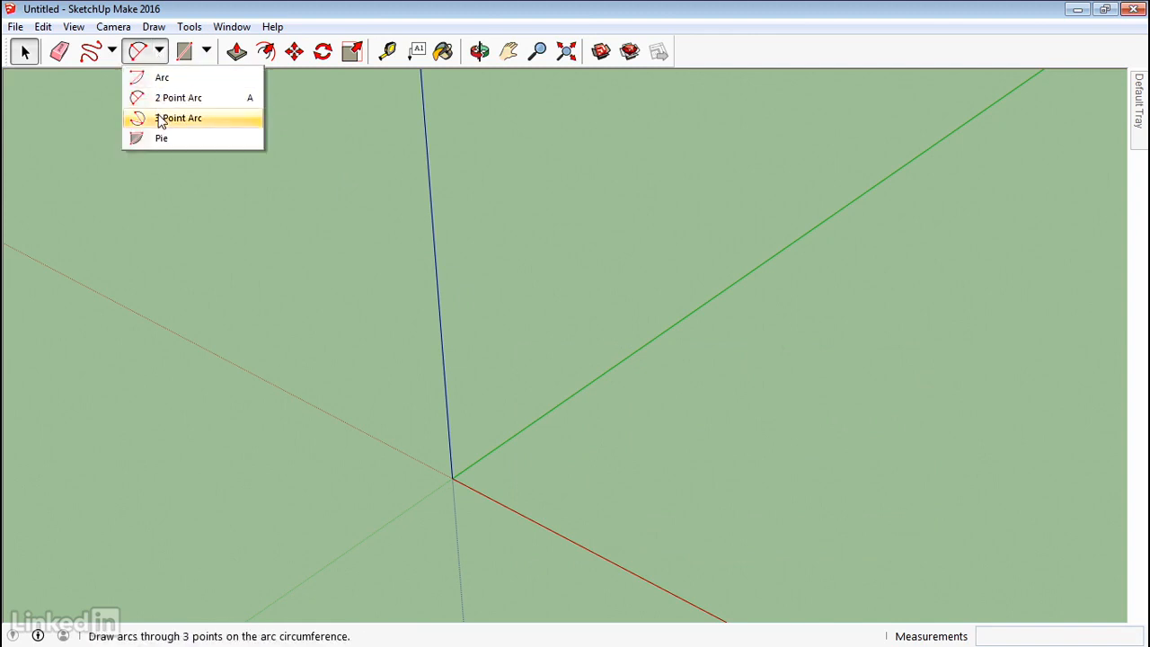
left_click(161, 120)
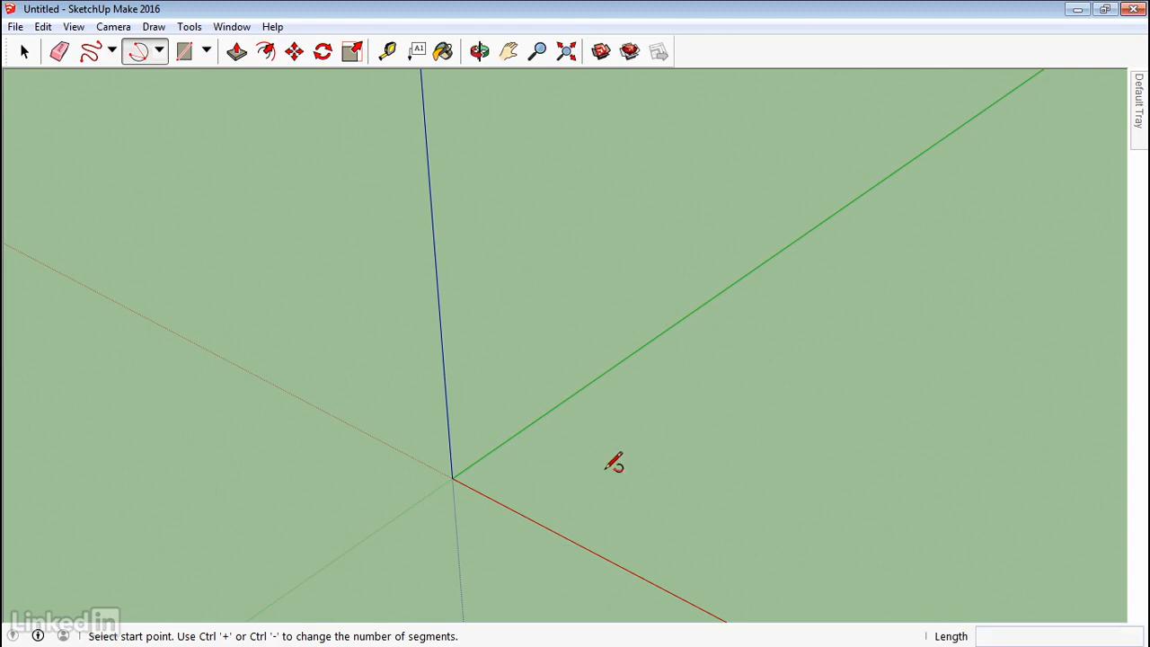
left_click(603, 468)
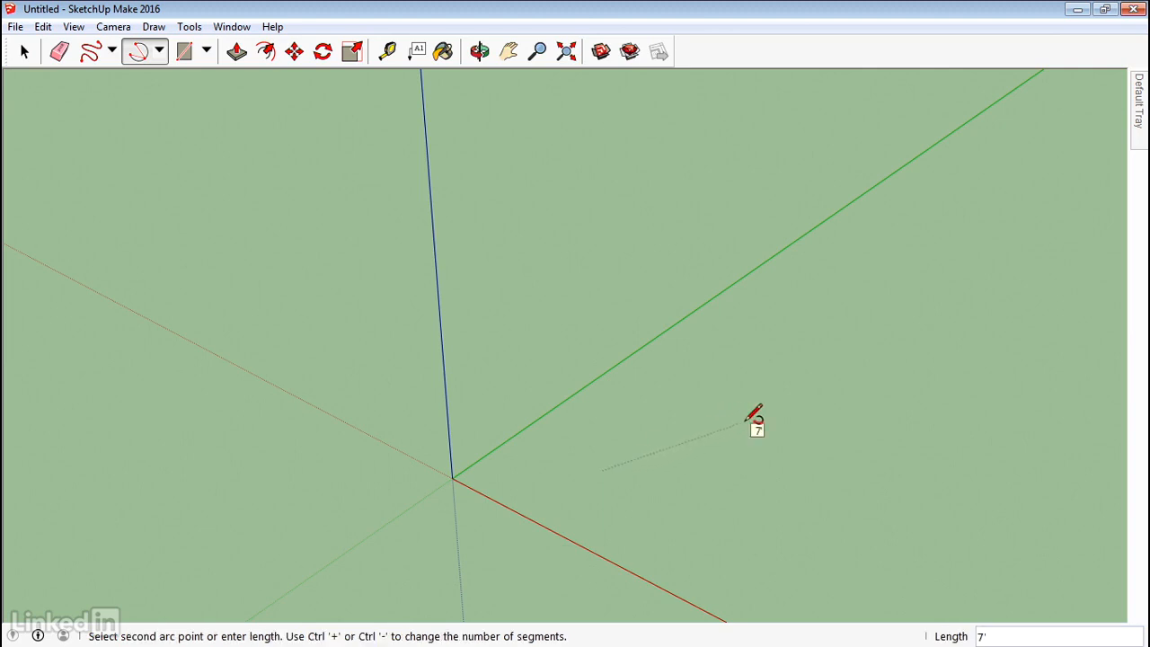
left_click(735, 424)
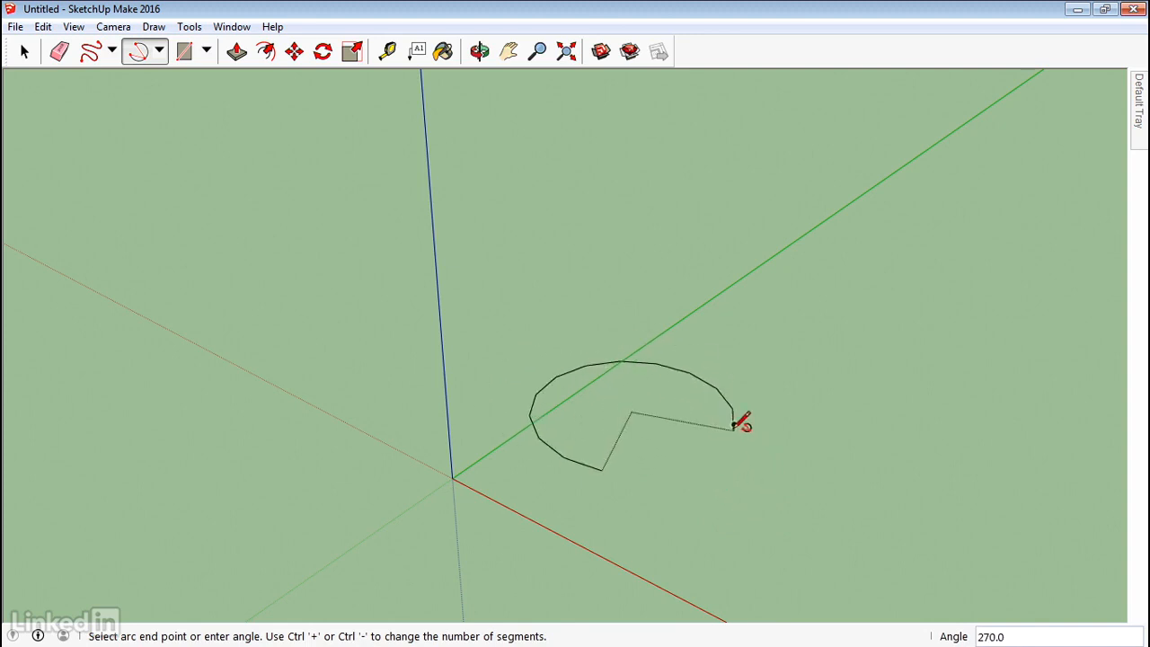
left_click(701, 508)
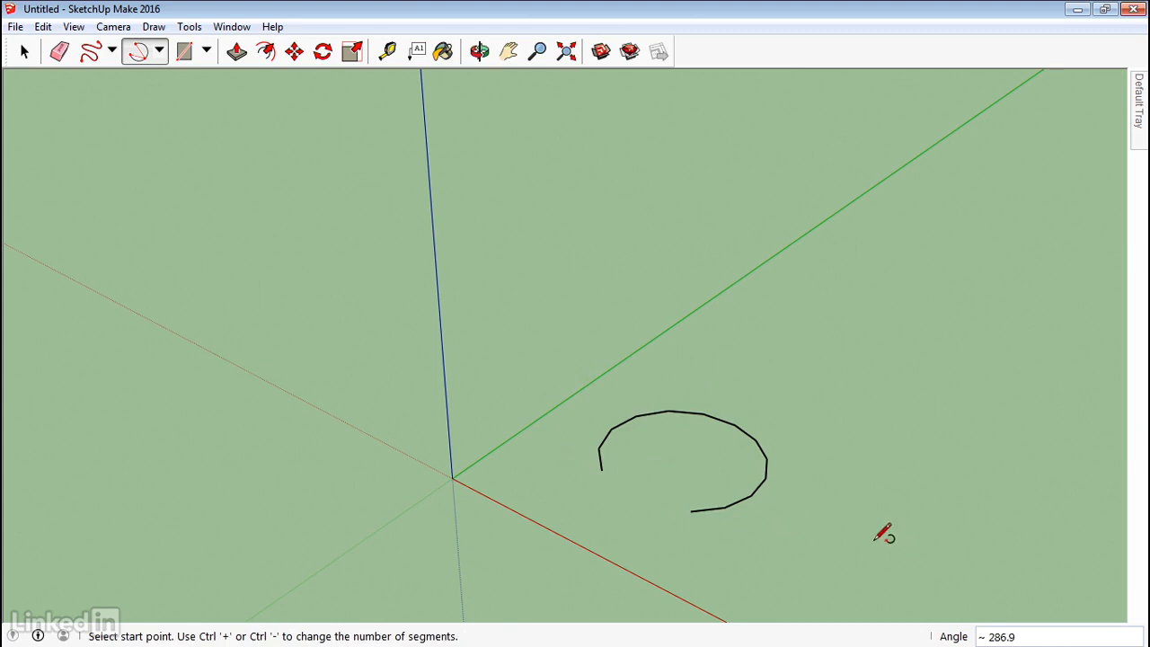
left_click(112, 51)
left_click(117, 77)
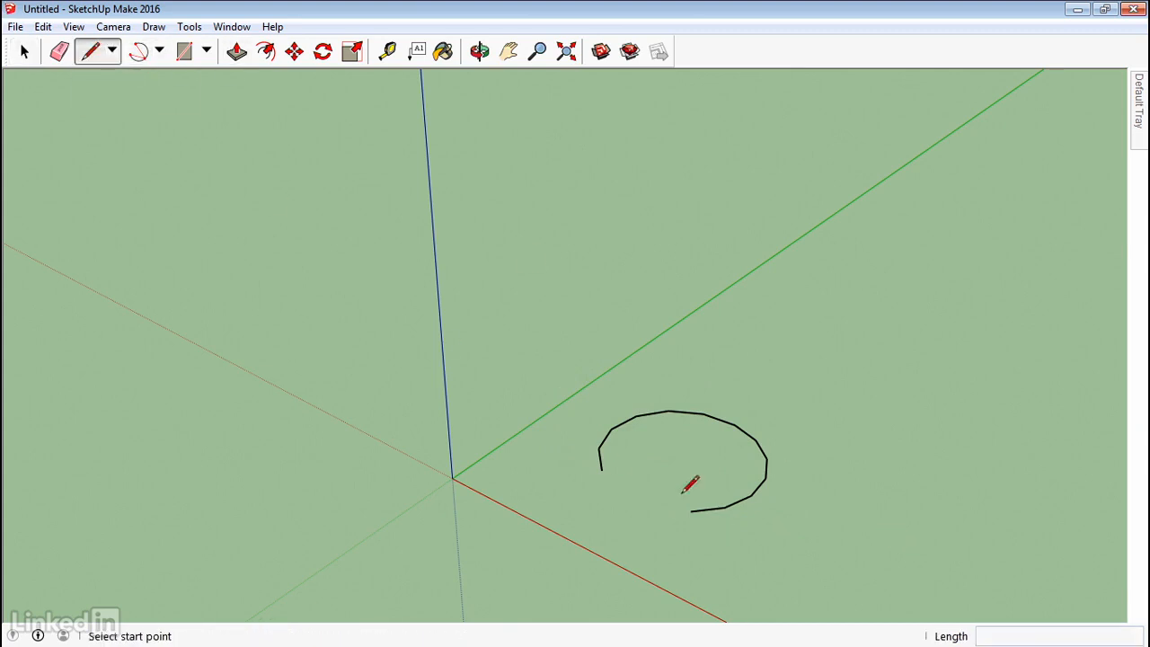
left_click(601, 470)
left_click(682, 456)
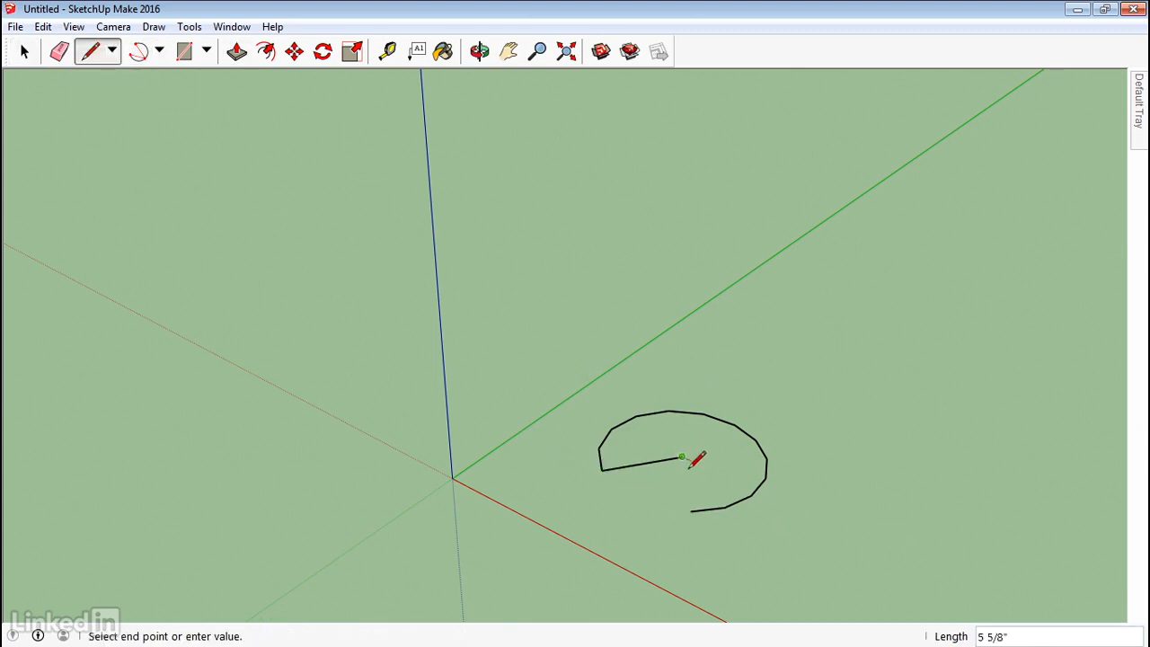
left_click(691, 510)
middle_click_drag(788, 506, 673, 531)
key("space")
middle_click_drag(813, 514, 896, 490)
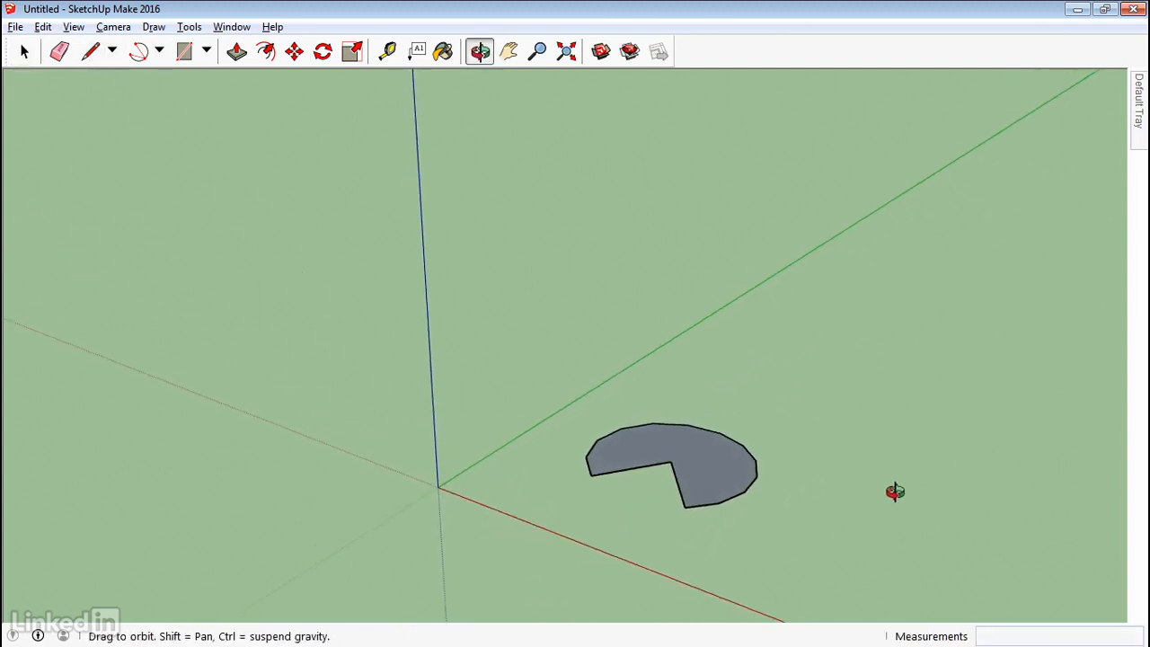
left_click_drag(426, 557, 426, 554)
key("Delete")
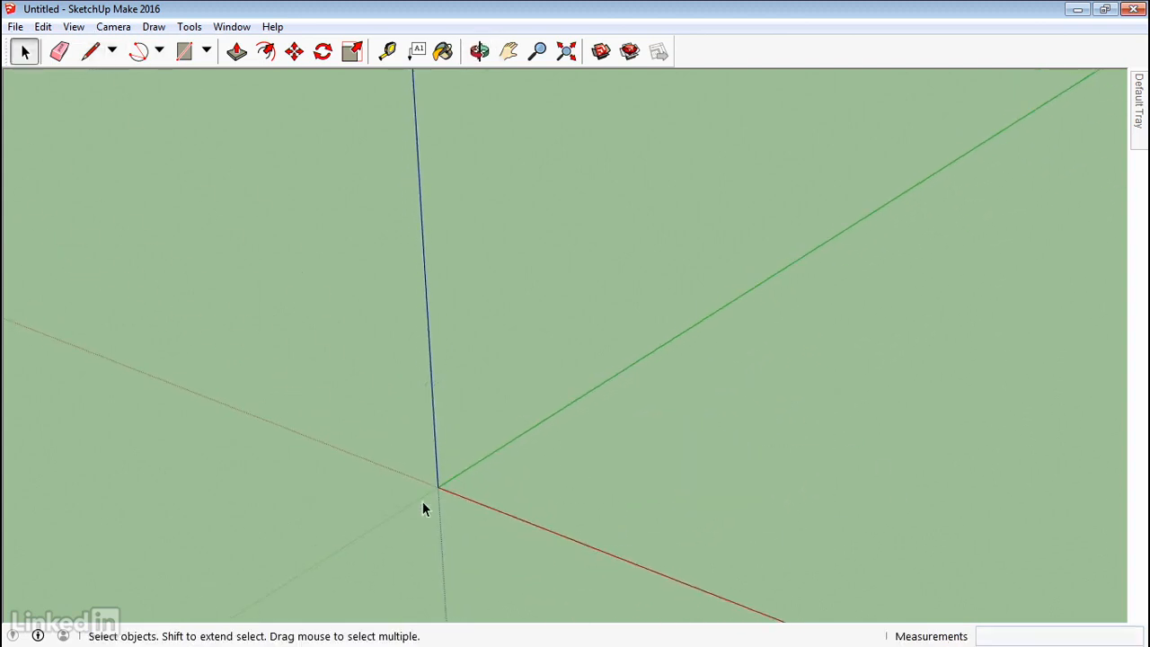
Draw a pie face from a center point, sweeping about 107.7° from the red axis.
left_click(159, 51)
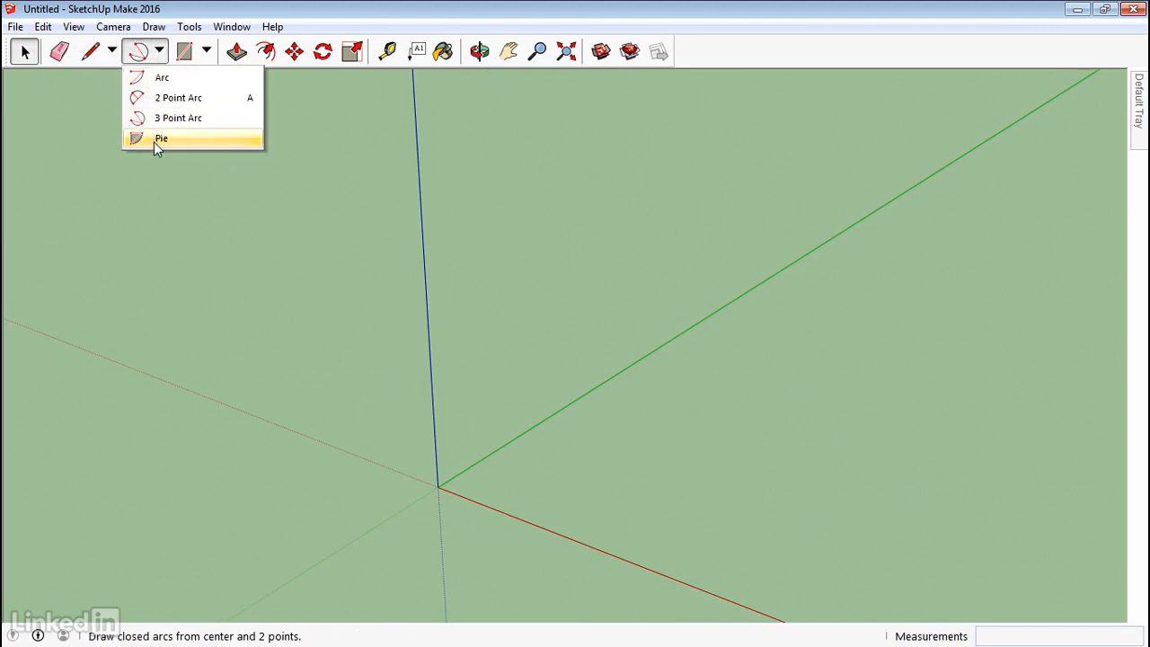
left_click(156, 138)
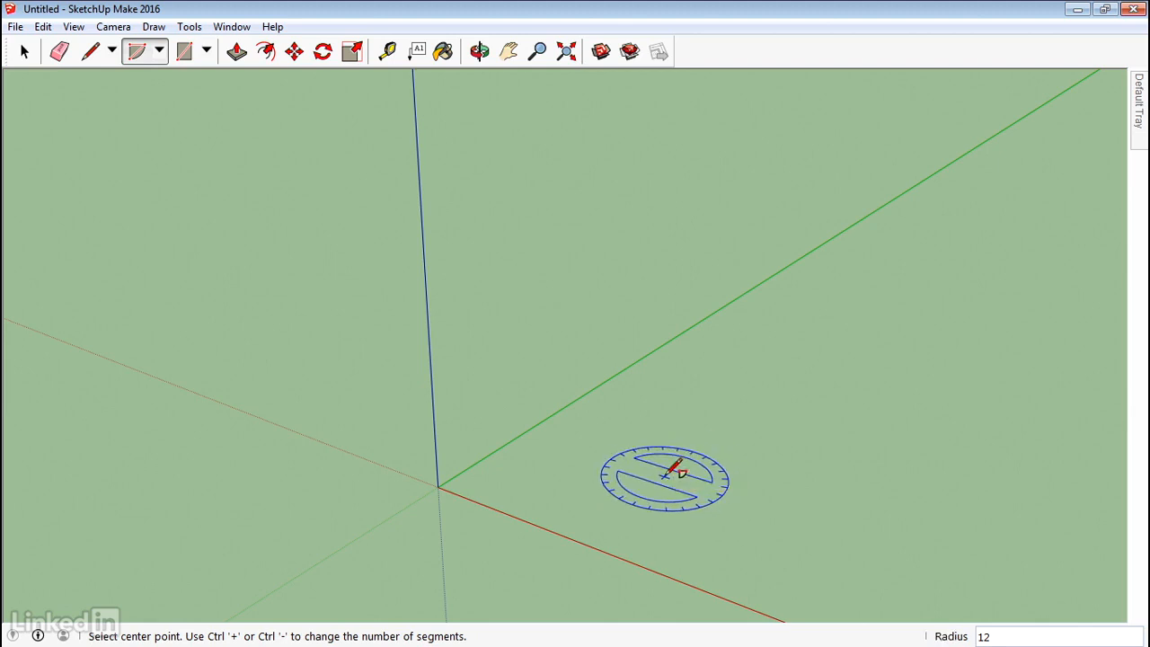
left_click(664, 476)
left_click(844, 535)
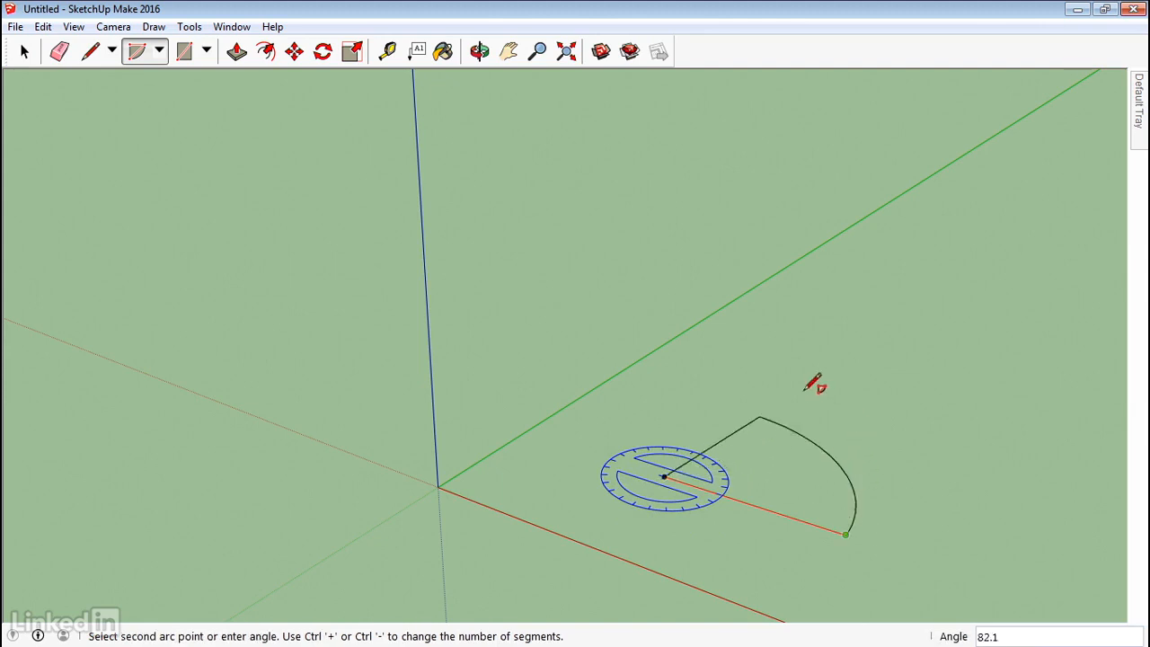
left_click(706, 382)
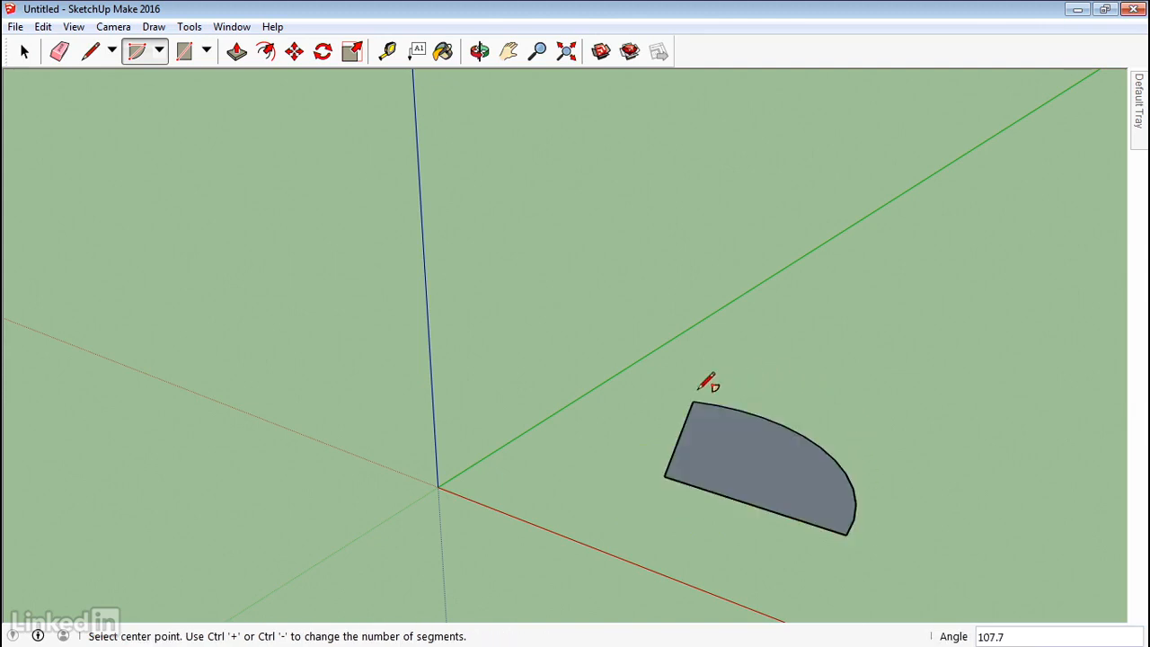
key("space")
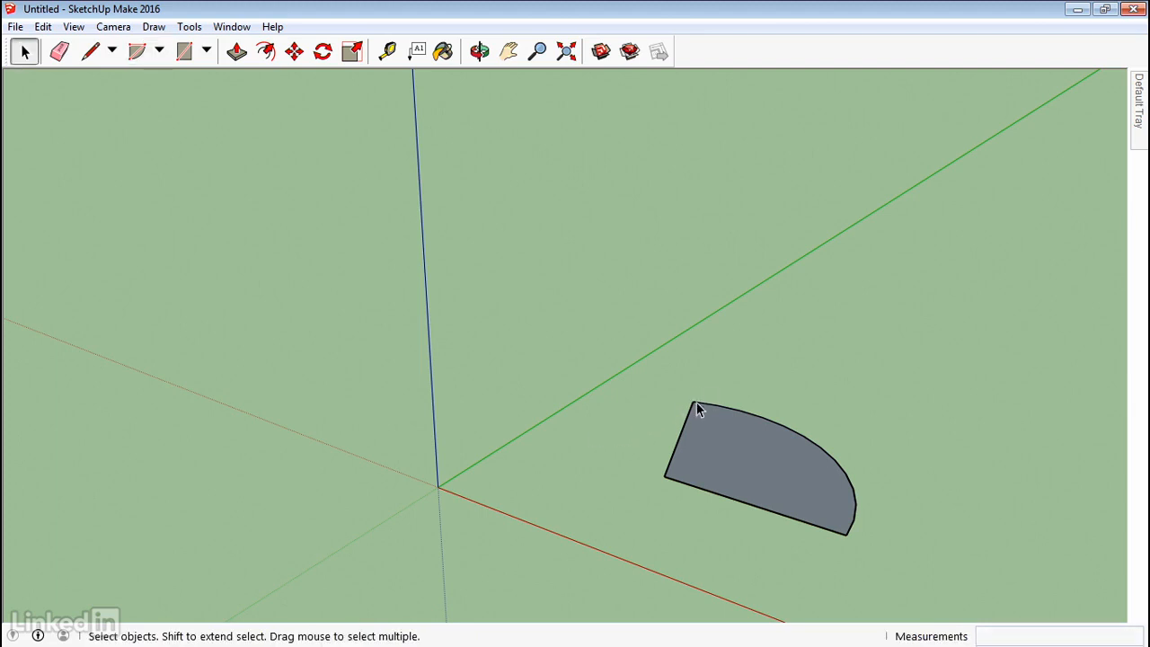
mouse_move(775, 507)
middle_mouse_down()
mouse_move(552, 488)
mouse_move(480, 437)
mouse_move(814, 461)
mouse_move(759, 510)
middle_mouse_up()
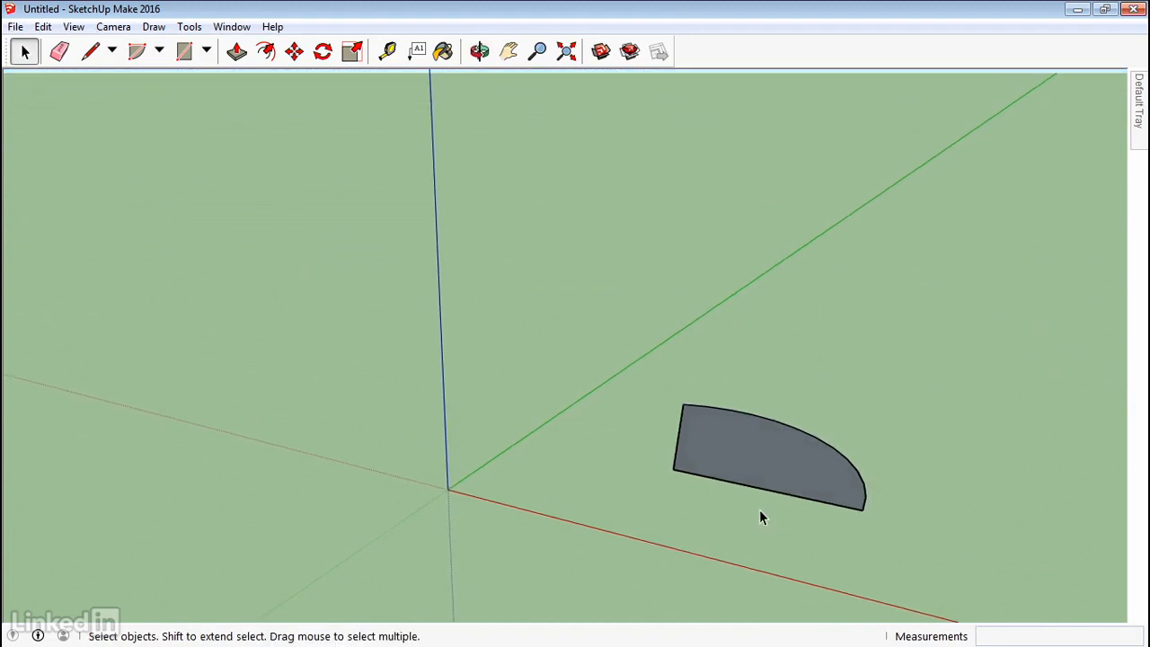
Push/pull the pie face up into a solid, then select the solid and delete it.
key("p")
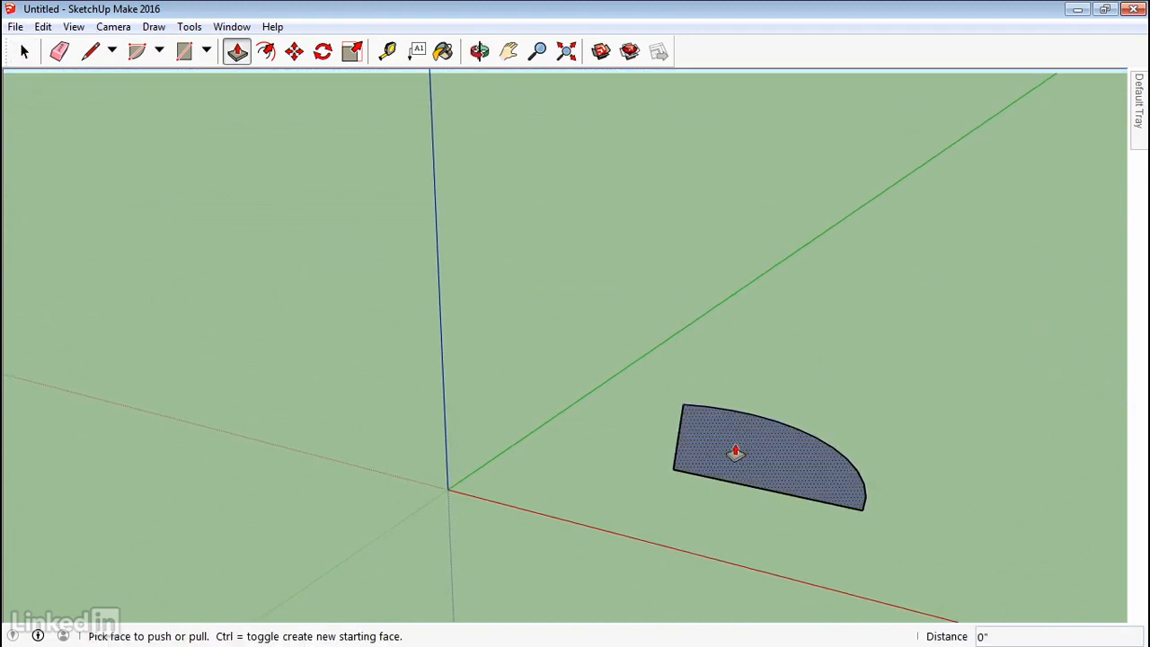
left_click(740, 442)
left_click(739, 380)
middle_click_drag(687, 467, 597, 458)
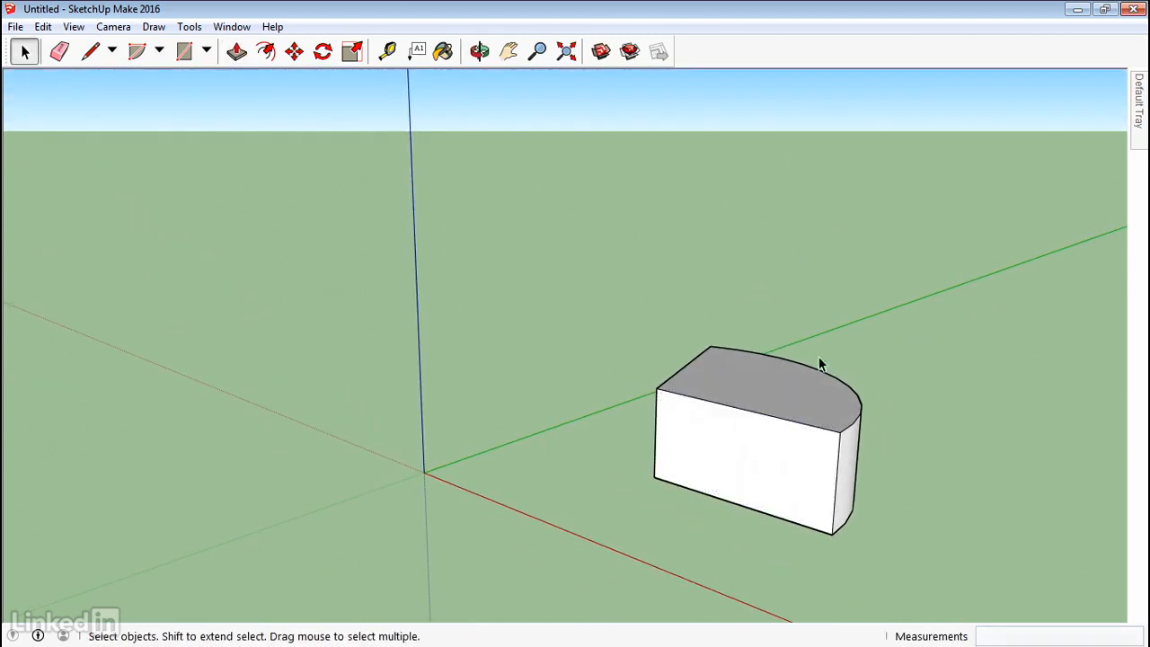
left_click_drag(652, 530, 601, 561)
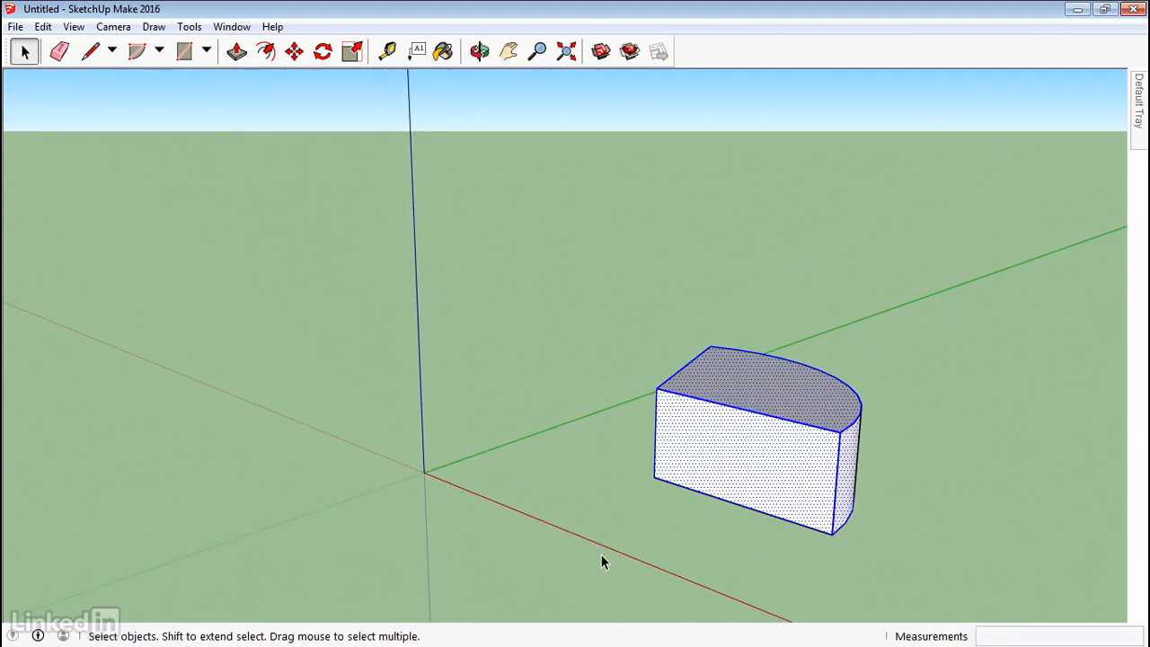
key("Delete")
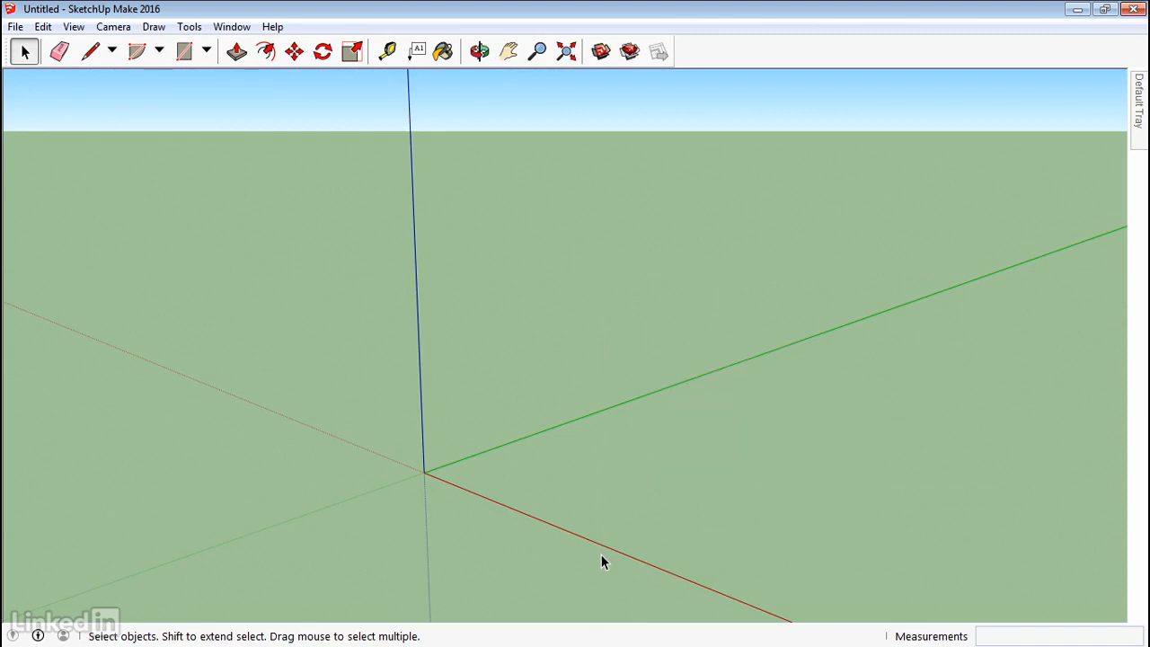